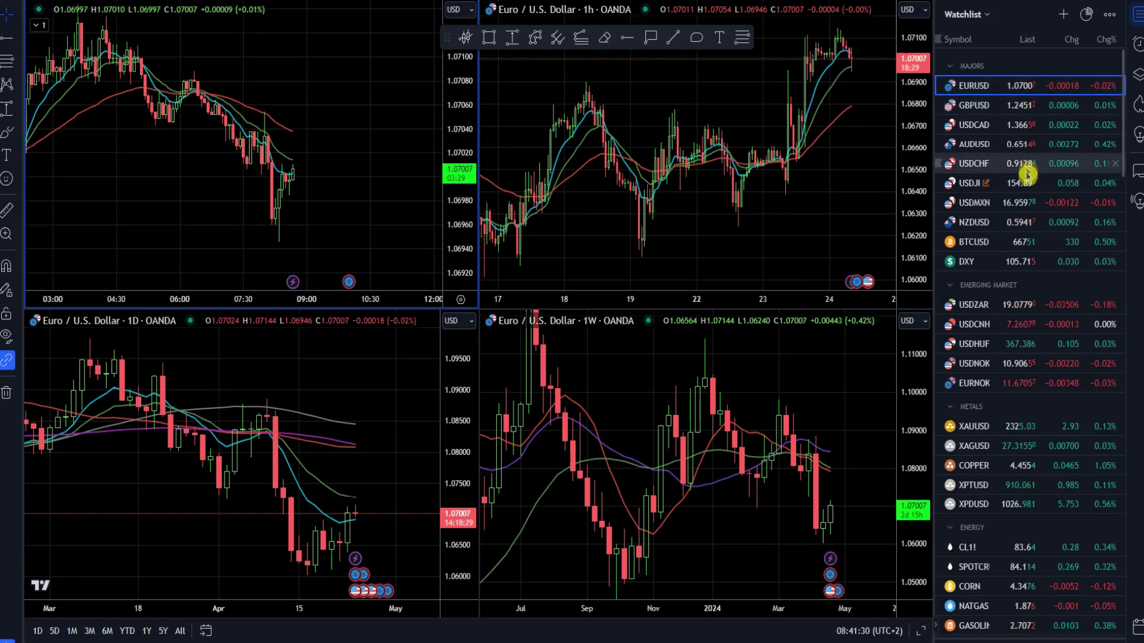
Step: Pan and zoom out the daily EUR/USD chart to show February through May candles
{"action": "scroll", "coordinate": [1037, 378], "scroll_direction": "down", "scroll_amount": 5}
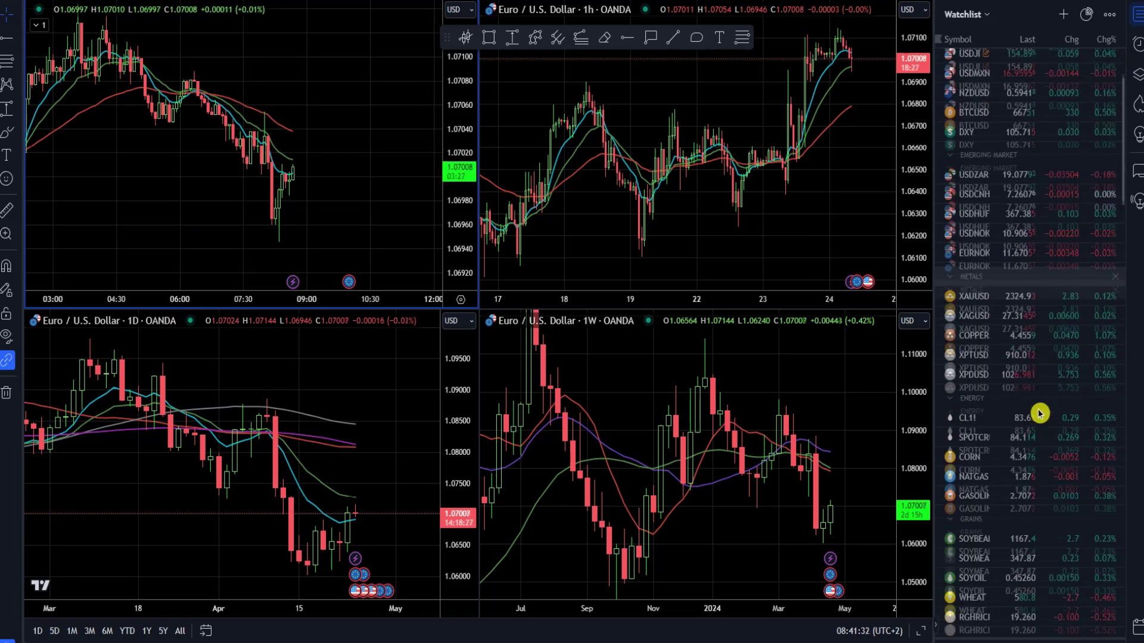
{"action": "scroll", "coordinate": [1042, 417], "scroll_direction": "up", "scroll_amount": 3}
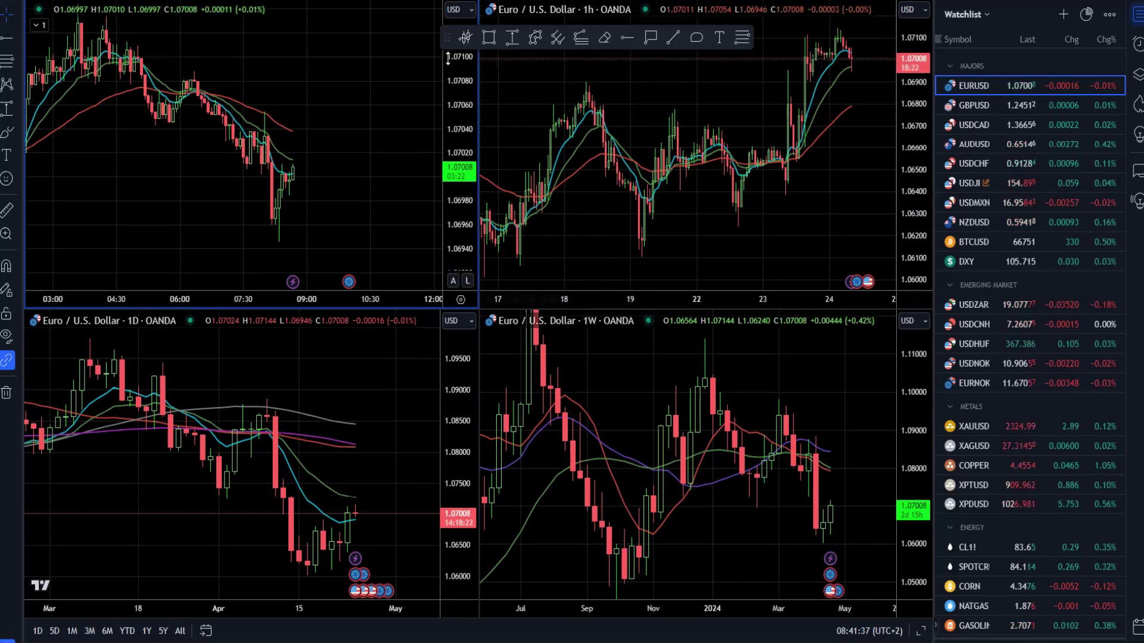
{"action": "left_click_drag", "start_coordinate": [381, 477], "coordinate": [390, 455]}
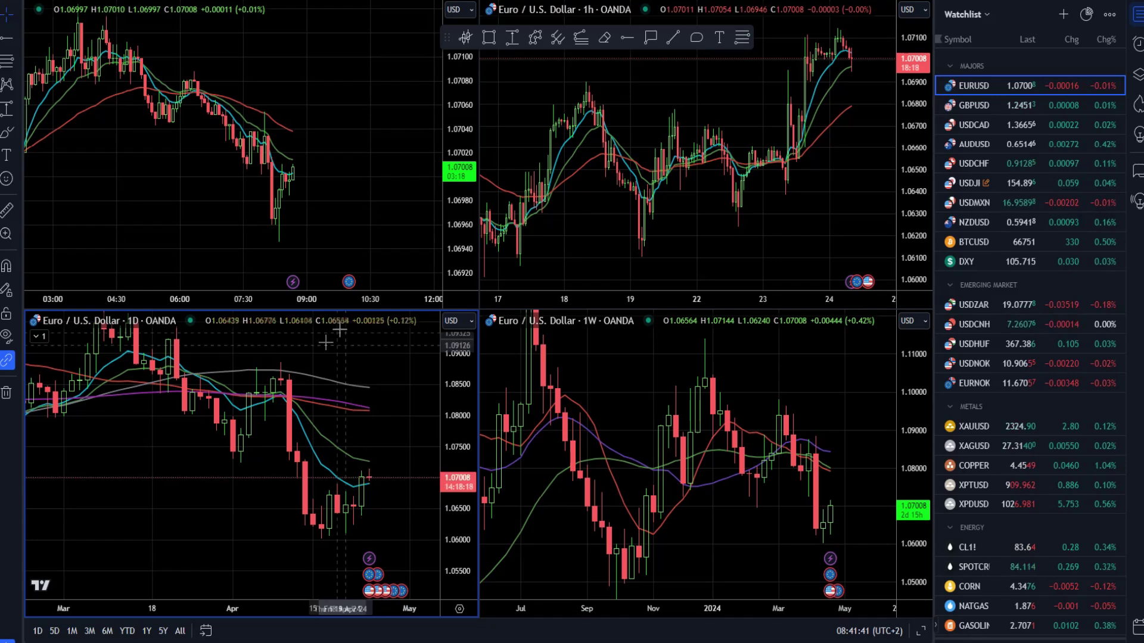
{"action": "scroll", "coordinate": [364, 417], "scroll_direction": "down", "scroll_amount": 2}
{"action": "left_click", "coordinate": [489, 37]}
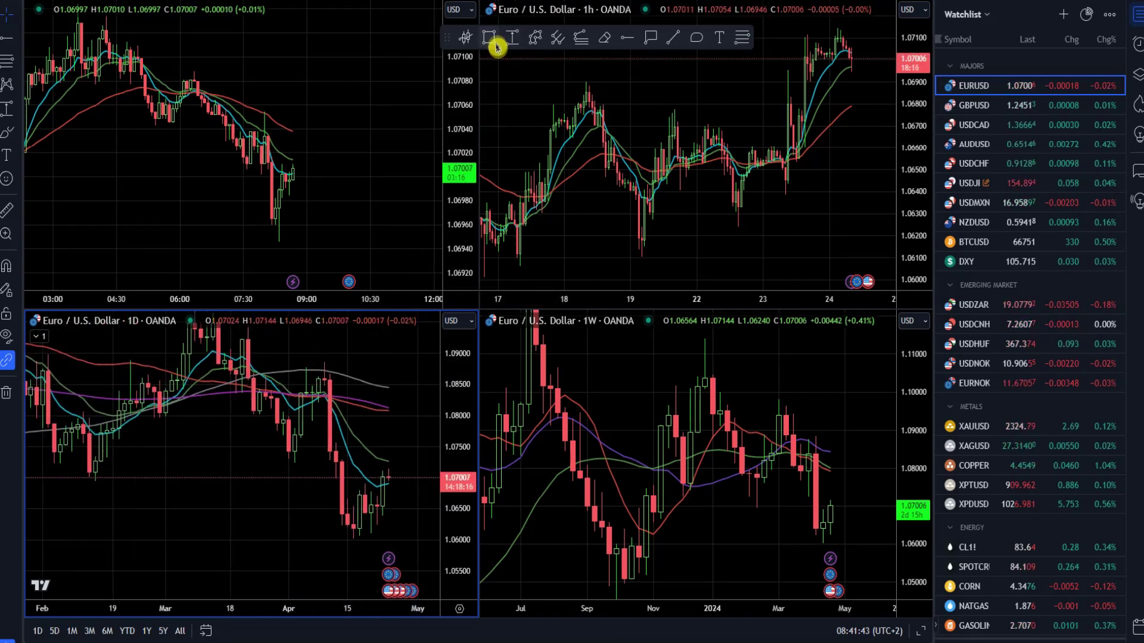
Step: Draw a thin 1.0724–1.0734 box on the daily EUR/USD chart and extend its right edge
{"action": "scroll", "coordinate": [318, 459], "scroll_direction": "up", "scroll_amount": 2}
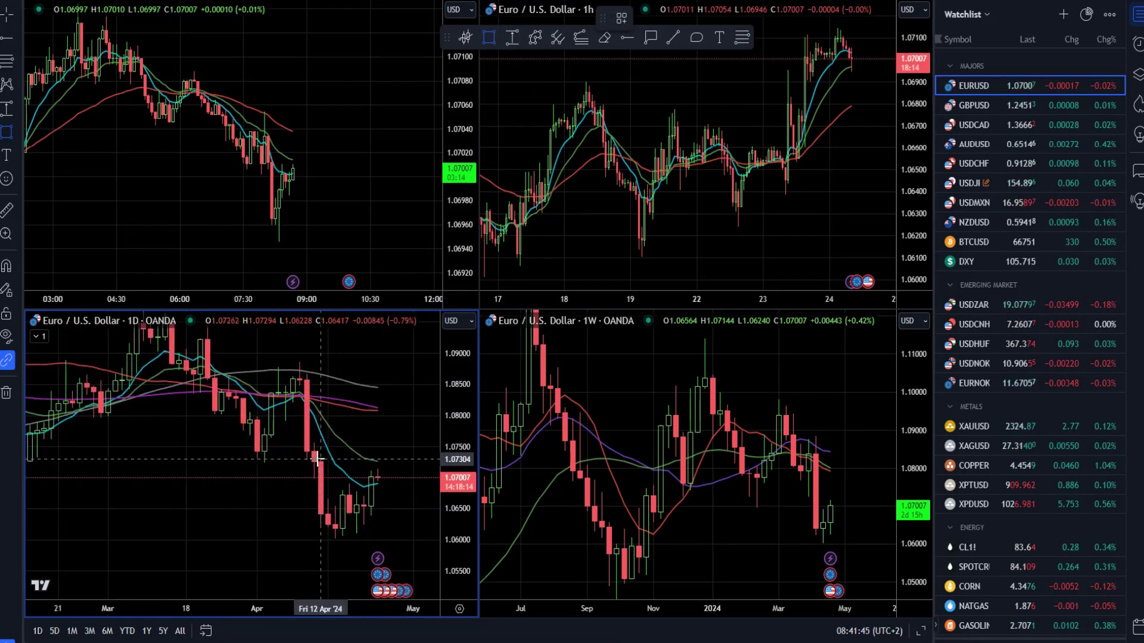
{"action": "left_click", "coordinate": [253, 456]}
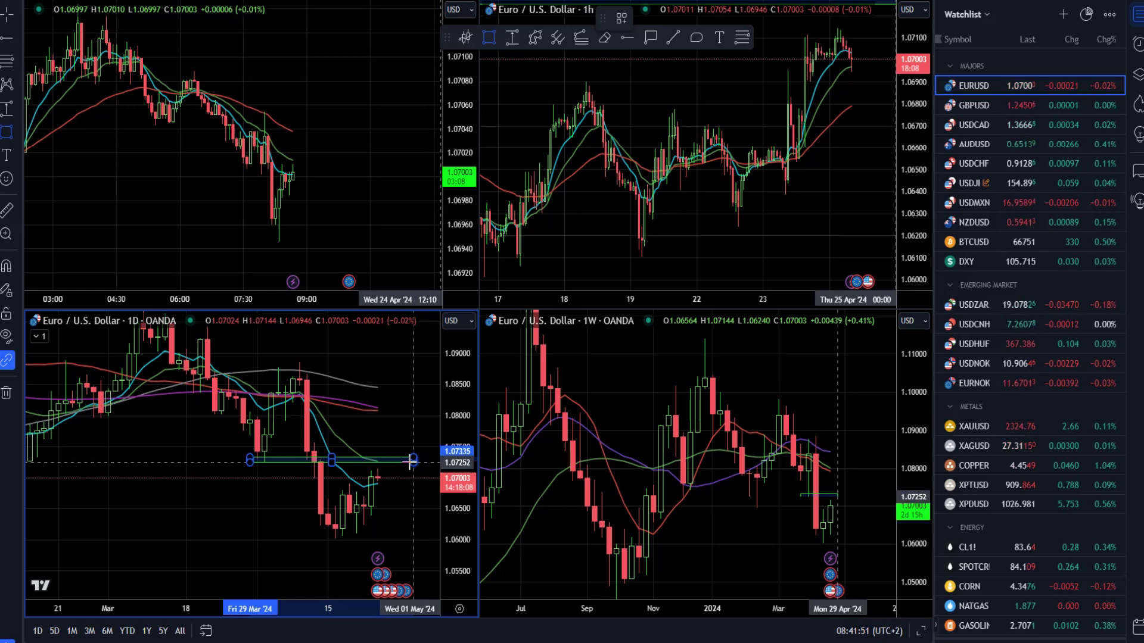
{"action": "left_click", "coordinate": [412, 460]}
{"action": "left_click_drag", "start_coordinate": [412, 460], "coordinate": [421, 463]}
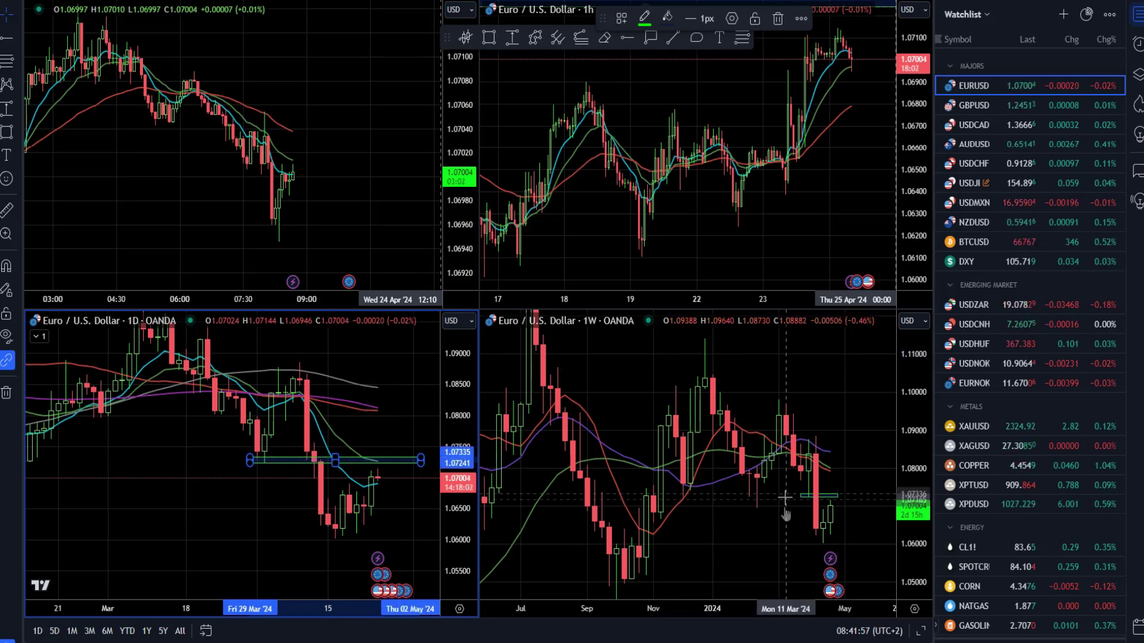
{"action": "left_click_drag", "start_coordinate": [742, 503], "coordinate": [736, 473]}
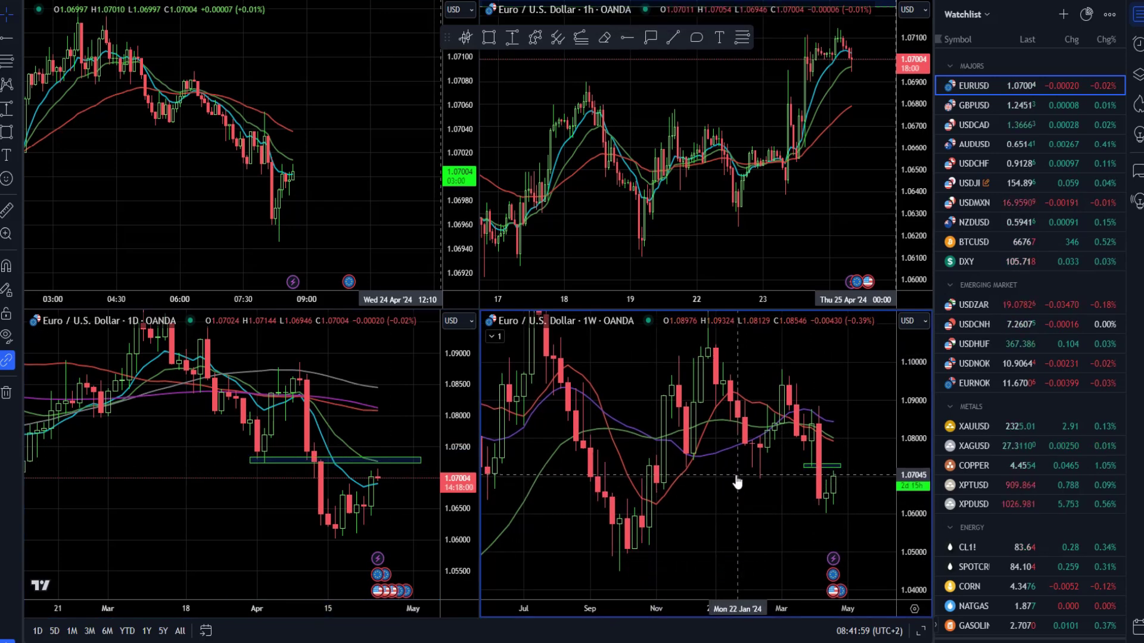
{"action": "left_click", "coordinate": [626, 37]}
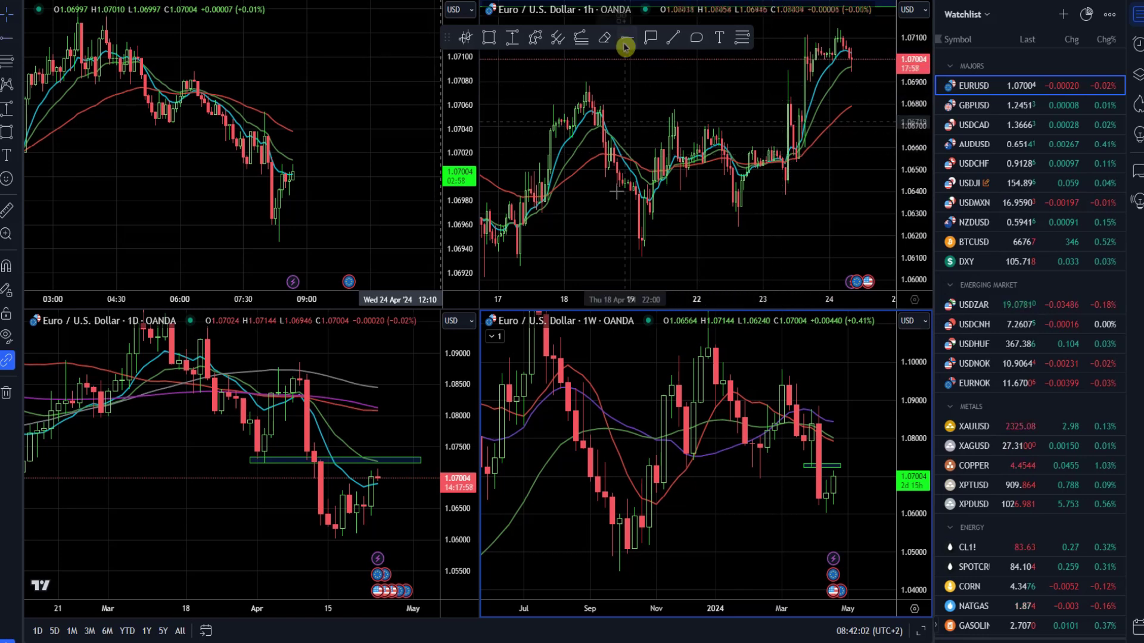
Step: Place horizontal lines at 1.05226 and 1.04557 on the weekly EUR/USD chart
{"action": "left_click", "coordinate": [619, 543]}
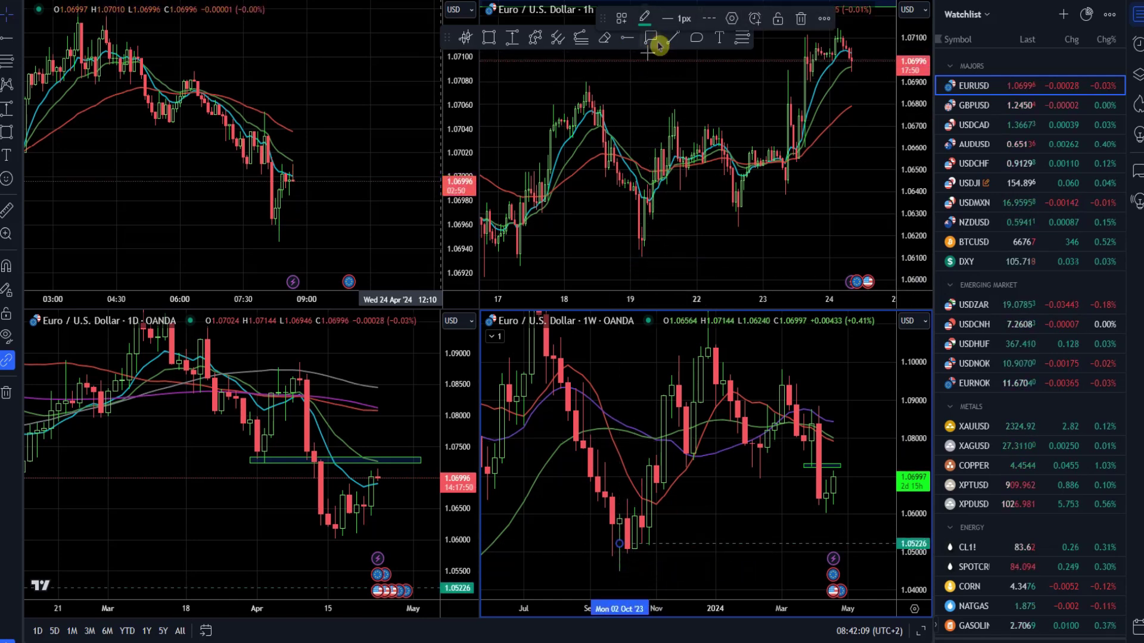
{"action": "left_click", "coordinate": [626, 37]}
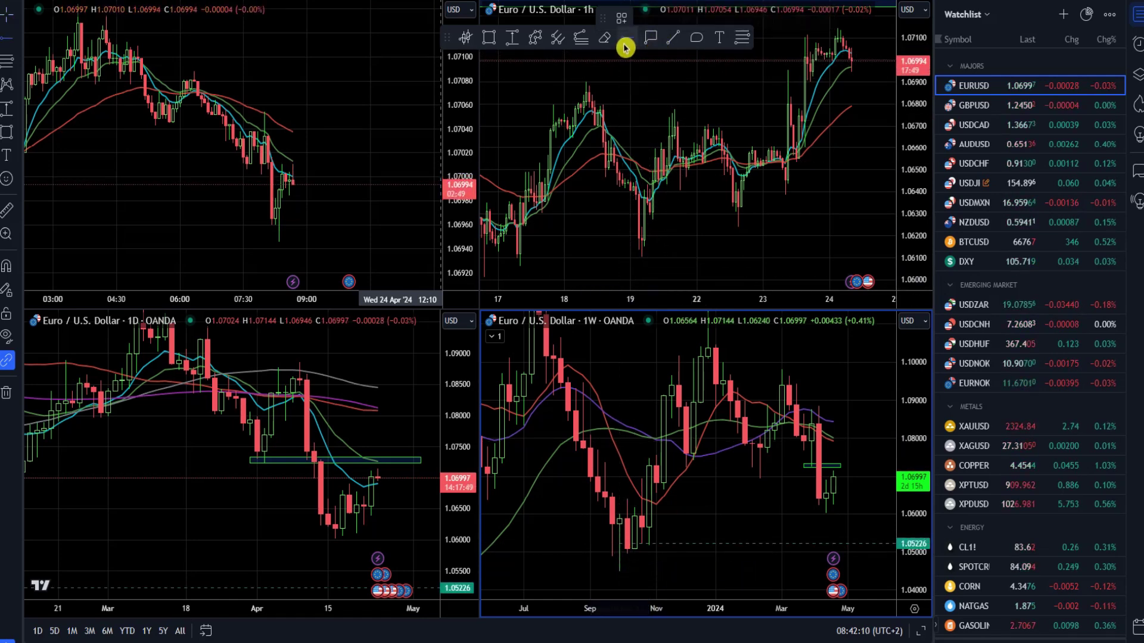
{"action": "left_click", "coordinate": [615, 569]}
{"action": "left_click", "coordinate": [325, 113]}
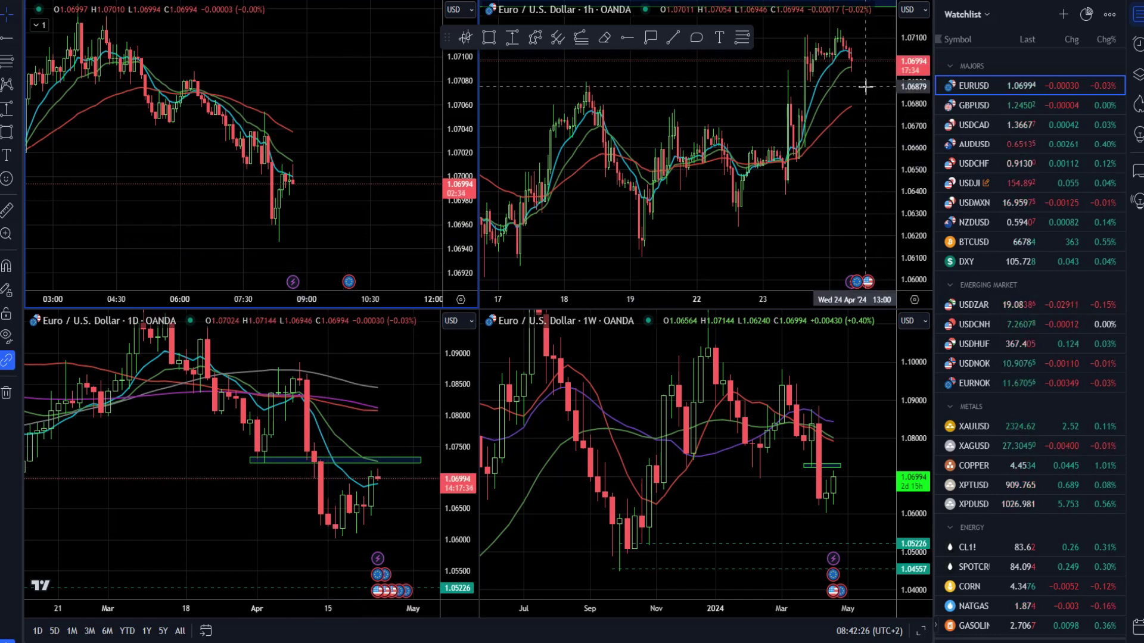
Step: Draw an eight-point zigzag projection ahead of the latest hourly EUR/USD candles and frame it
{"action": "left_click", "coordinate": [535, 38]}
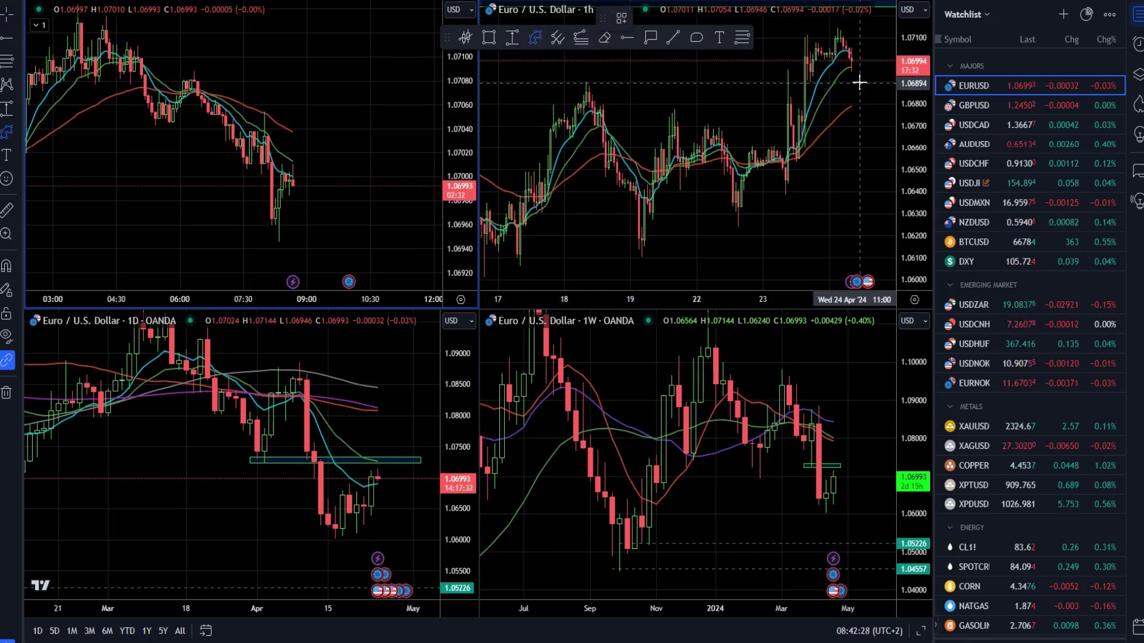
{"action": "left_click", "coordinate": [856, 57]}
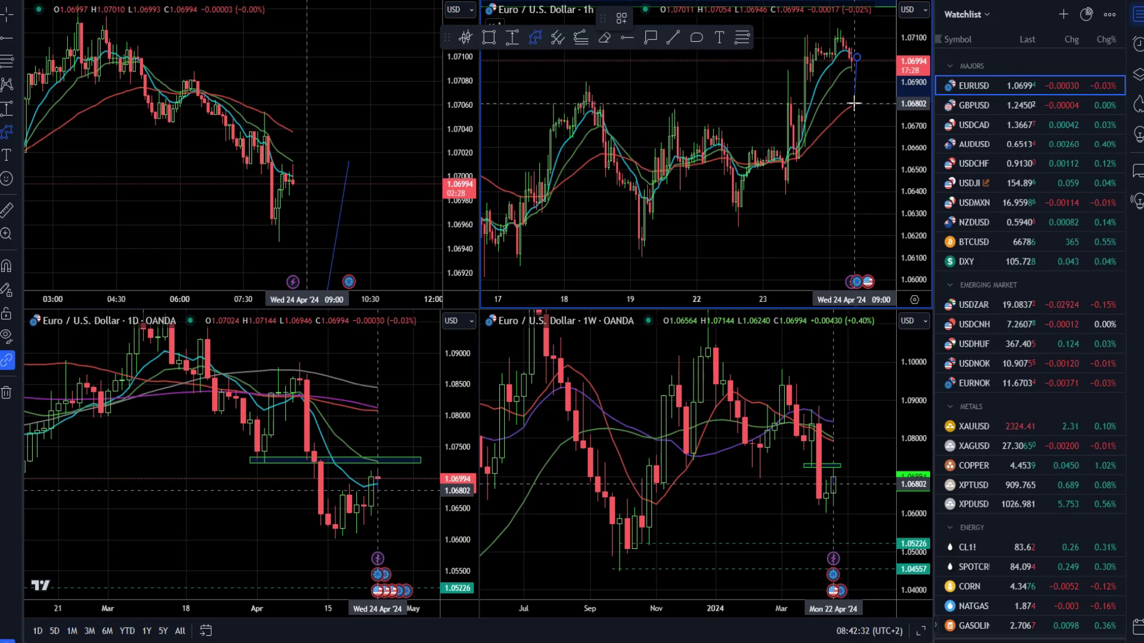
{"action": "left_click", "coordinate": [854, 123]}
{"action": "left_click", "coordinate": [865, 90]}
{"action": "left_click", "coordinate": [868, 123]}
{"action": "left_click", "coordinate": [881, 96]}
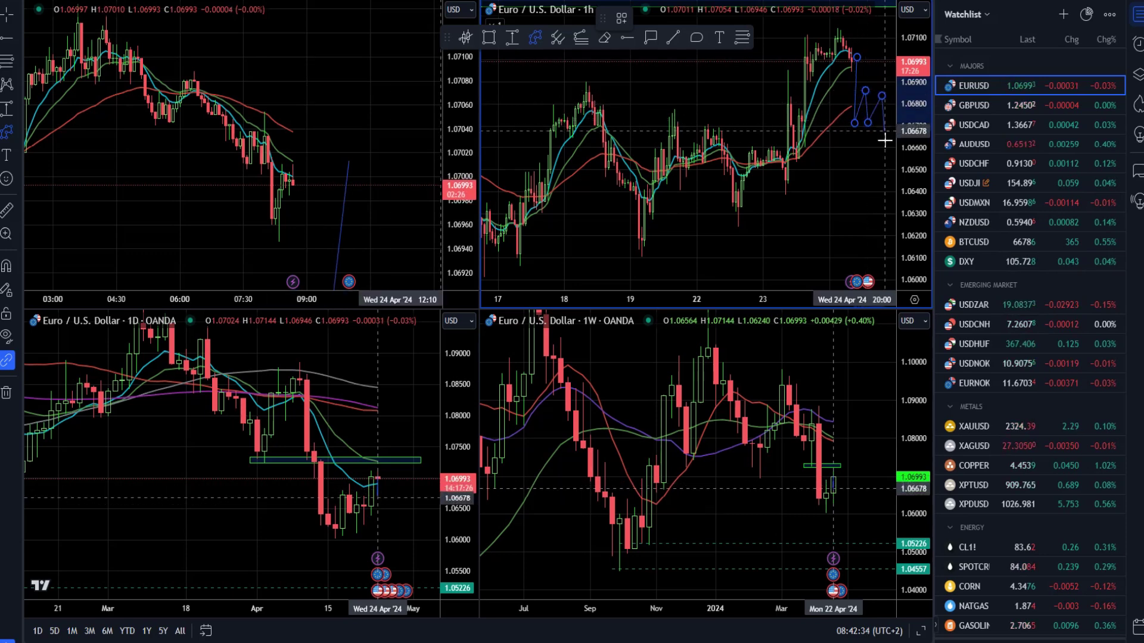
{"action": "left_click", "coordinate": [884, 140]}
{"action": "left_click", "coordinate": [890, 130]}
{"action": "left_click", "coordinate": [888, 215]}
{"action": "left_click_drag", "start_coordinate": [886, 218], "coordinate": [860, 211]}
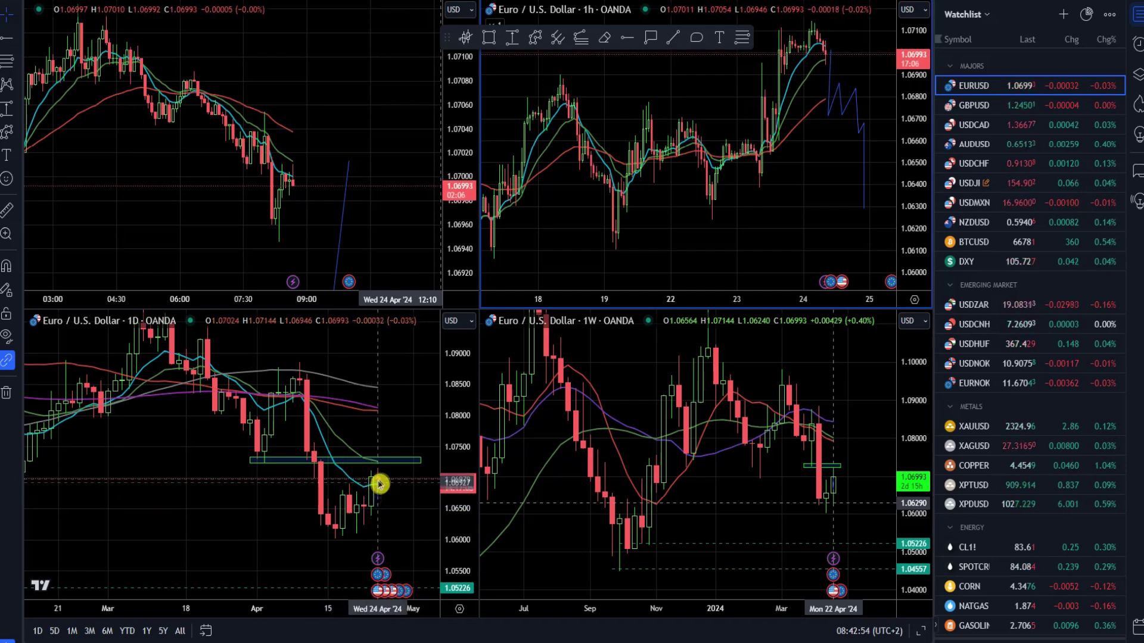
Step: Switch the four-chart layout to BTCUSD and zoom the daily Bitcoin chart
{"action": "left_click", "coordinate": [1009, 242]}
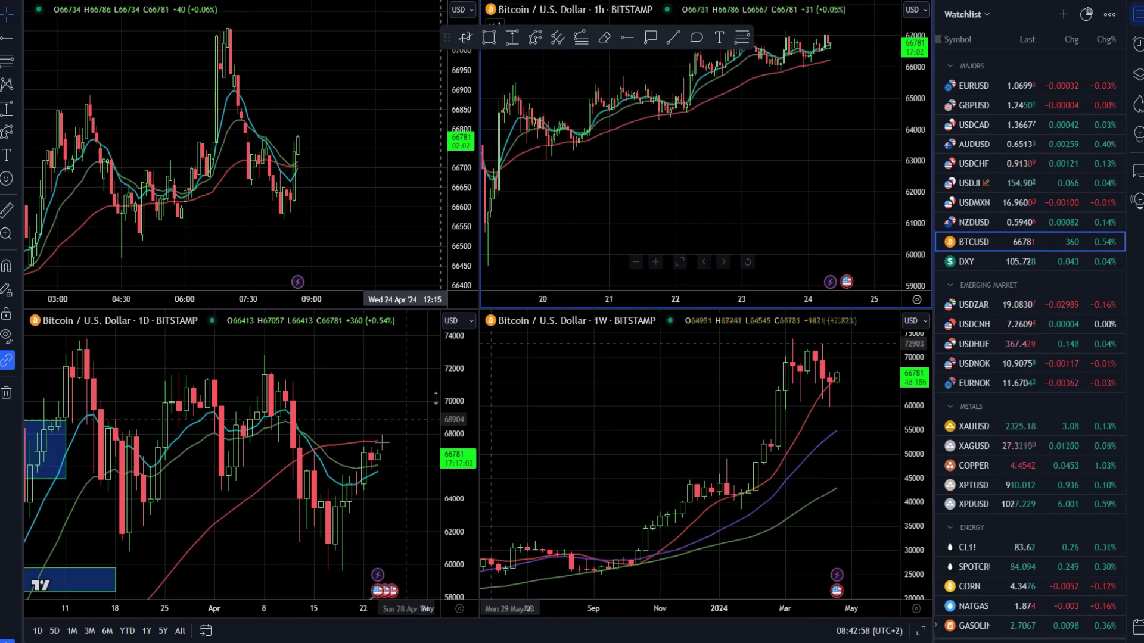
{"action": "left_click", "coordinate": [393, 451]}
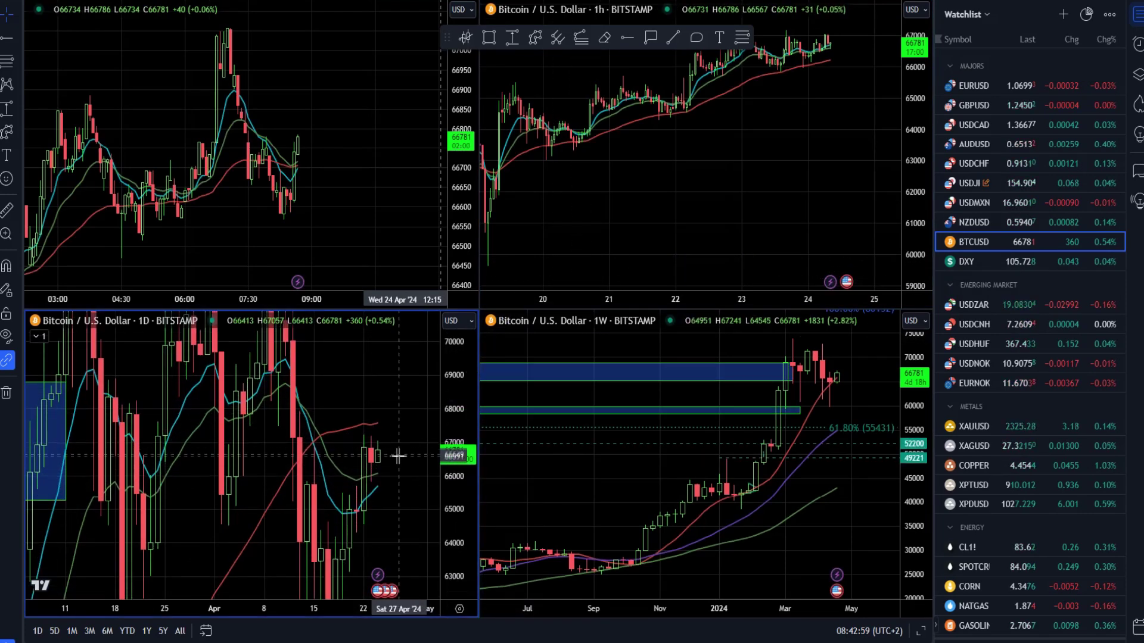
{"action": "scroll", "coordinate": [375, 453], "scroll_direction": "up", "scroll_amount": 1}
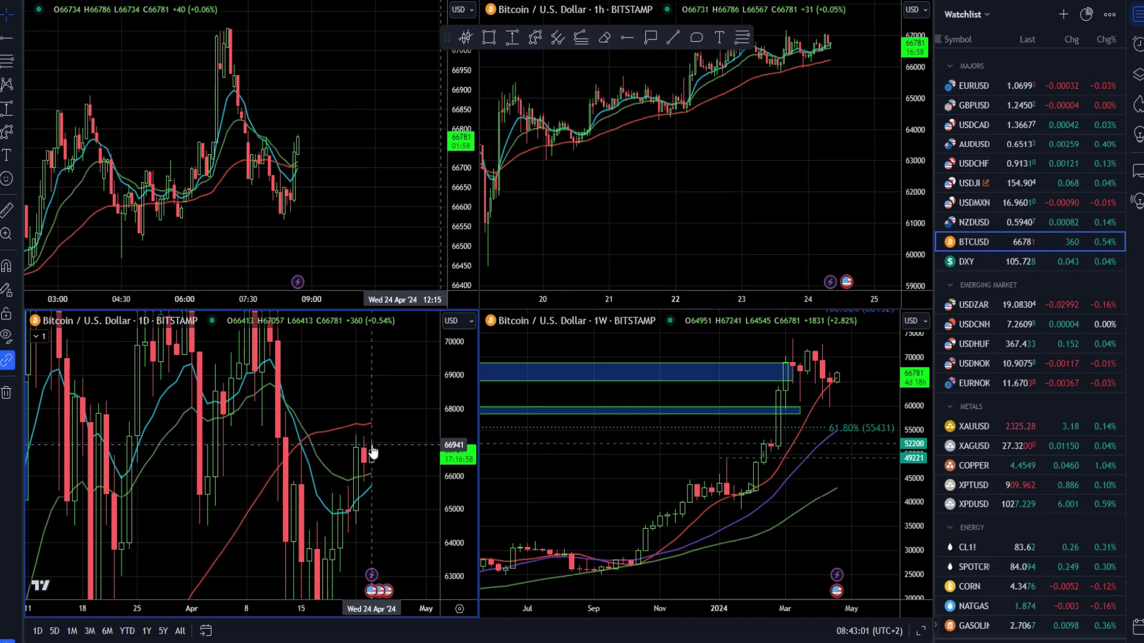
{"action": "scroll", "coordinate": [784, 395], "scroll_direction": "up", "scroll_amount": 2}
Step: Remove all drawings from the weekly Bitcoin chart
{"action": "right_click", "coordinate": [858, 393]}
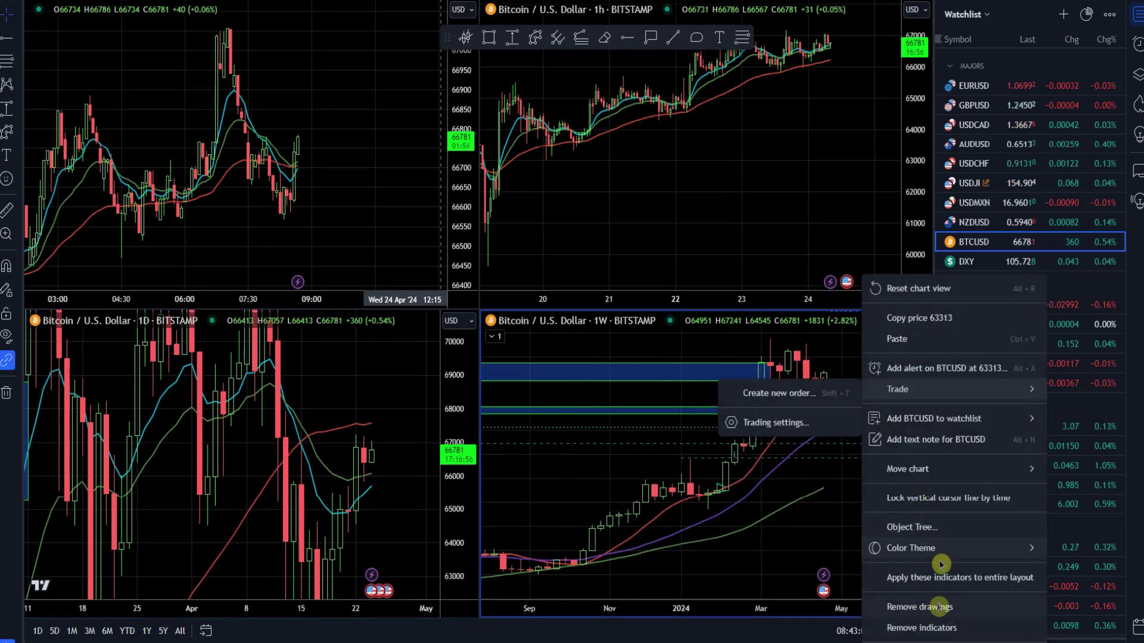
{"action": "left_click", "coordinate": [932, 603]}
{"action": "left_click", "coordinate": [21, 39]}
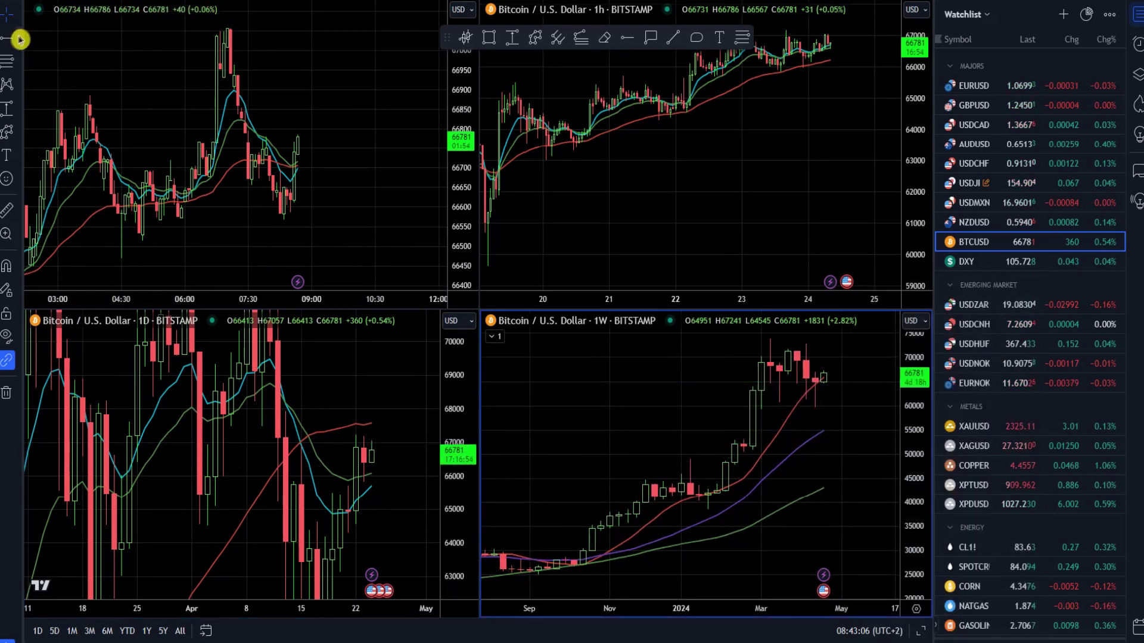
{"action": "left_click", "coordinate": [95, 217]}
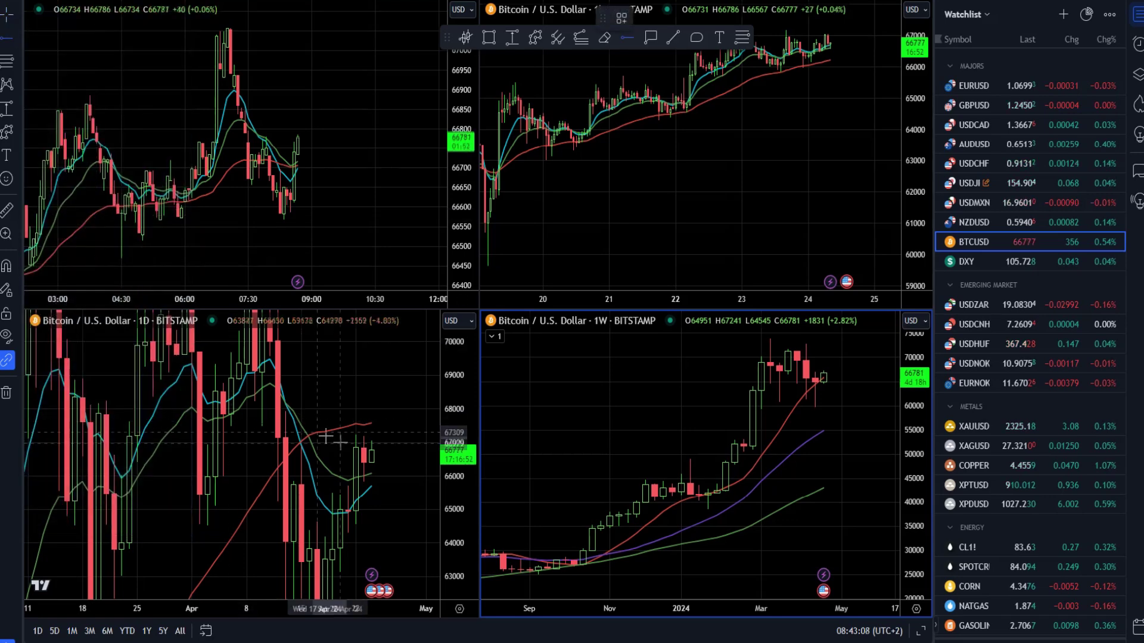
Step: Add horizontal rays at 67232 and 65446 on the daily Bitcoin chart, then zoom out
{"action": "left_click", "coordinate": [348, 435]}
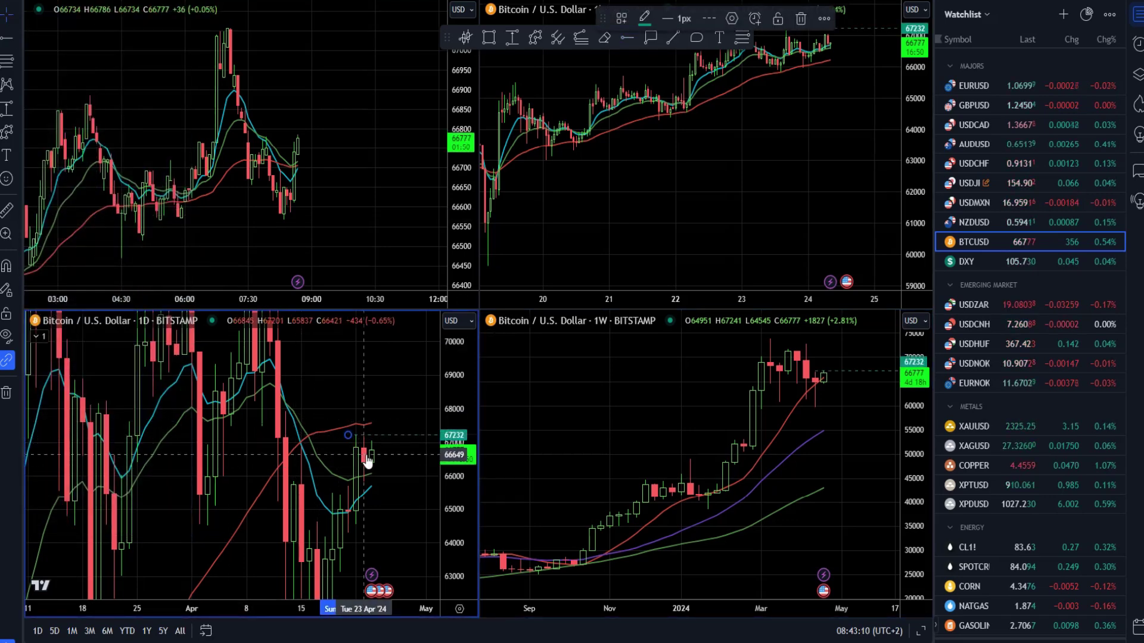
{"action": "left_click", "coordinate": [8, 43]}
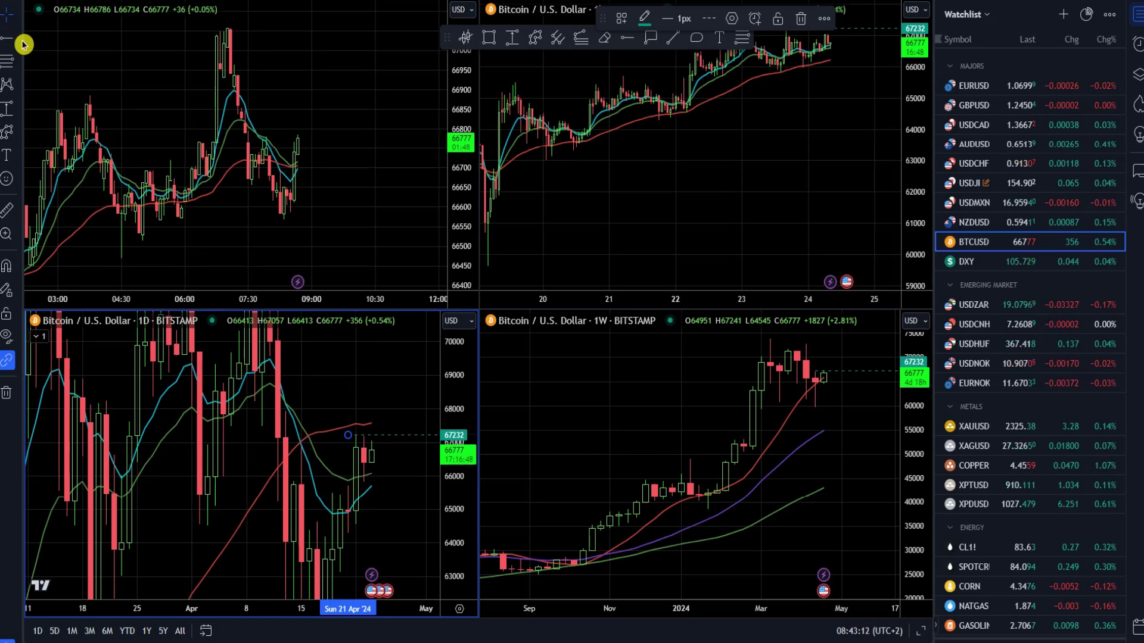
{"action": "left_click", "coordinate": [22, 42]}
{"action": "left_click", "coordinate": [95, 217]}
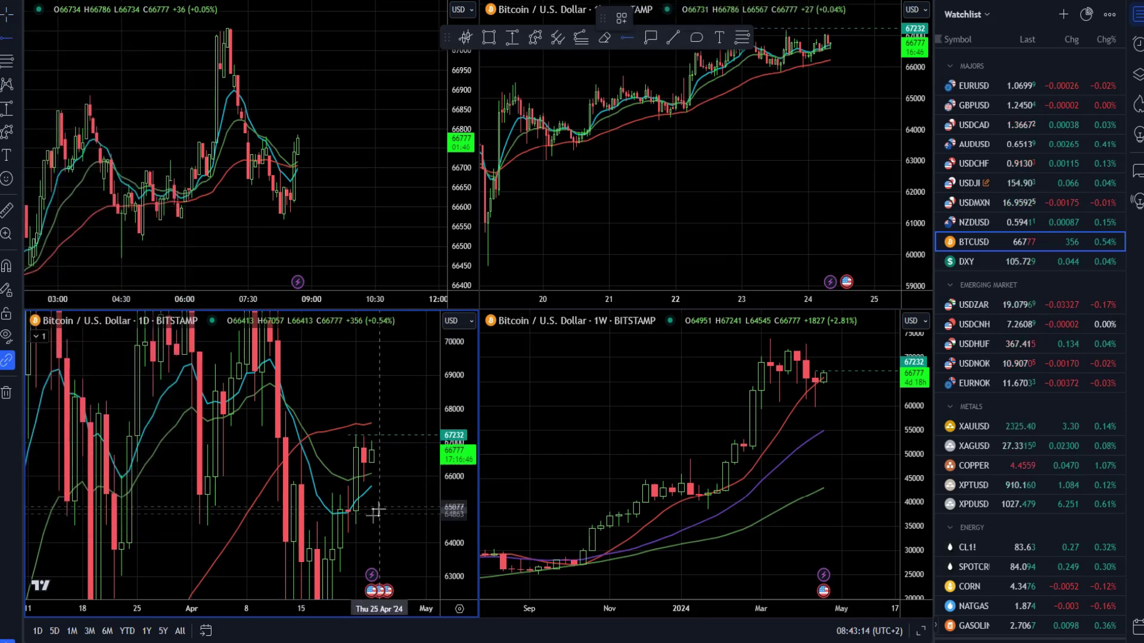
{"action": "left_click", "coordinate": [331, 487]}
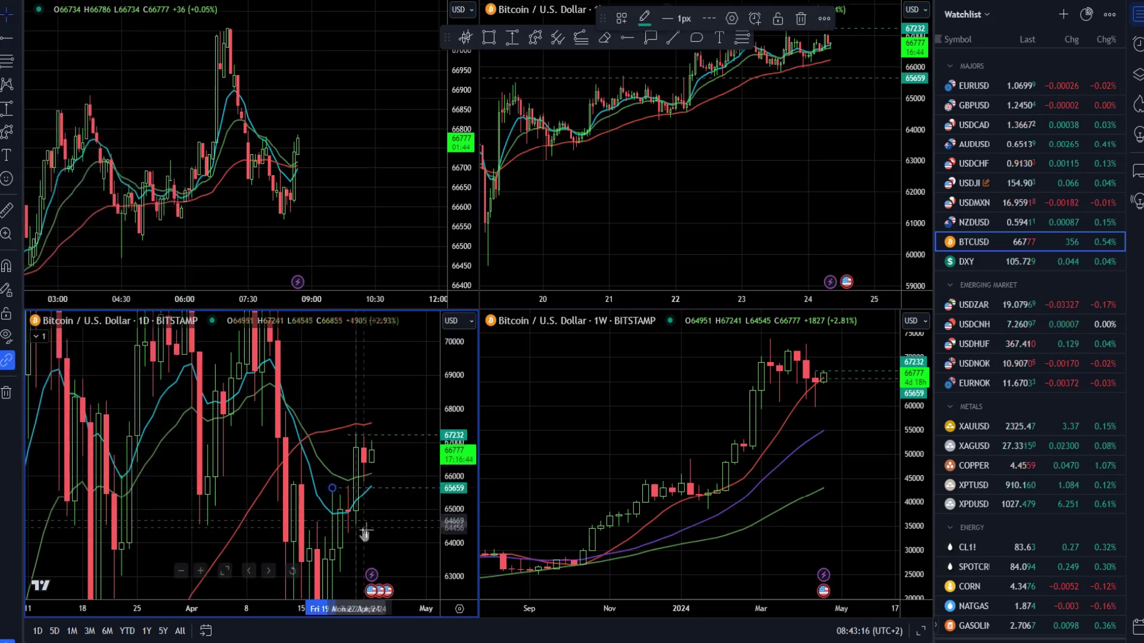
{"action": "left_click_drag", "start_coordinate": [387, 487], "coordinate": [383, 497]}
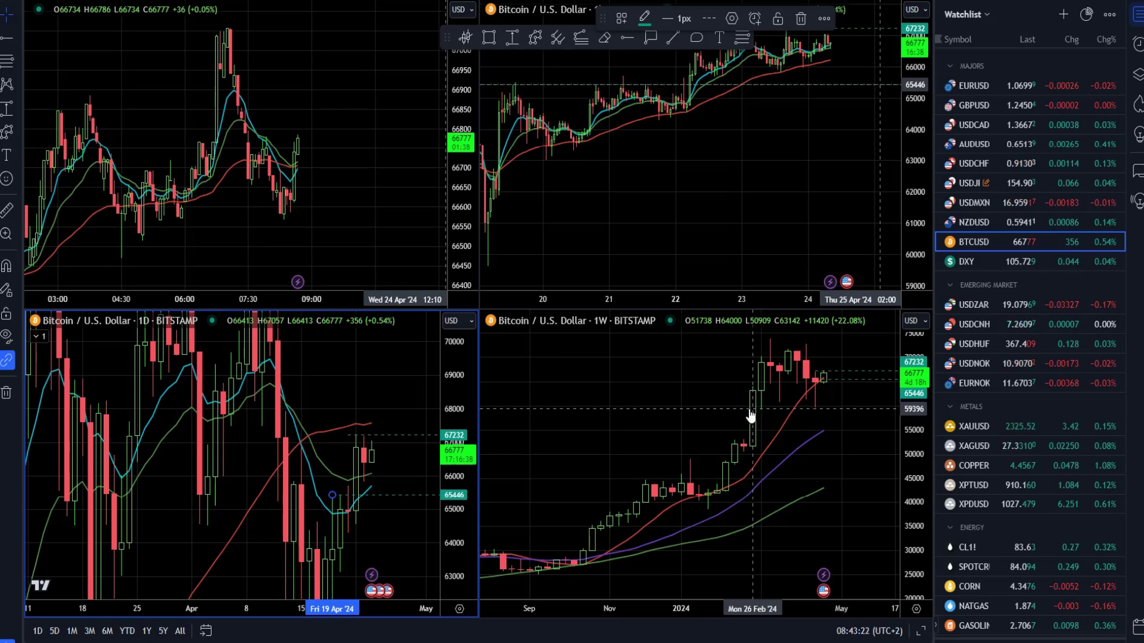
{"action": "scroll", "coordinate": [409, 387], "scroll_direction": "down", "scroll_amount": 3}
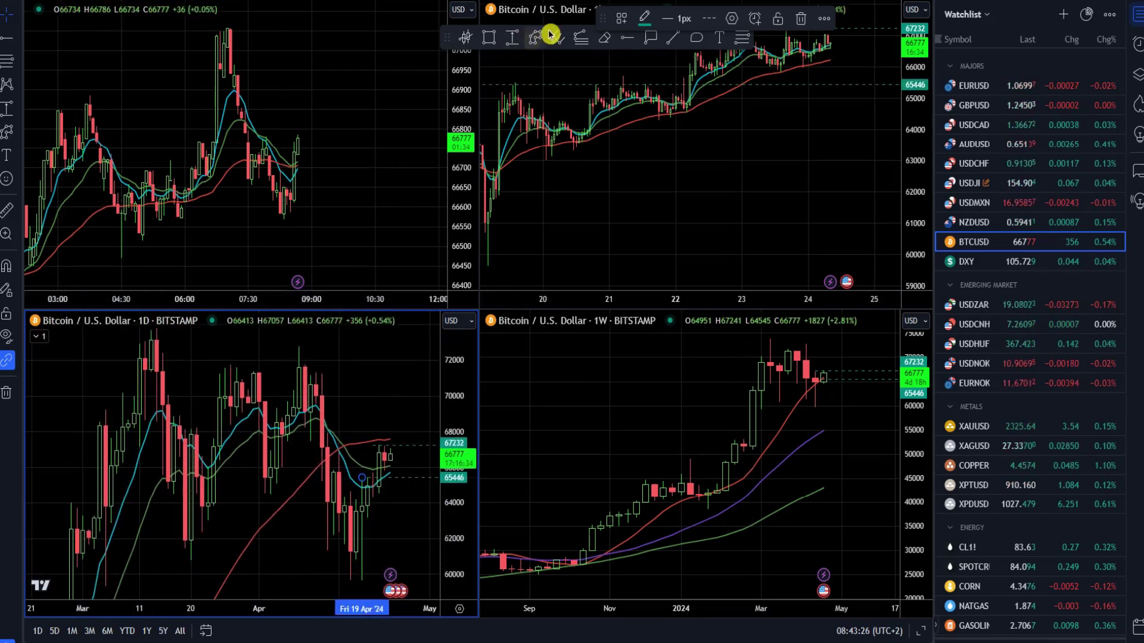
Step: Box the mid-March to late-April Bitcoin range, about 59600–73800, and adjust it on the weekly chart
{"action": "left_click", "coordinate": [488, 37]}
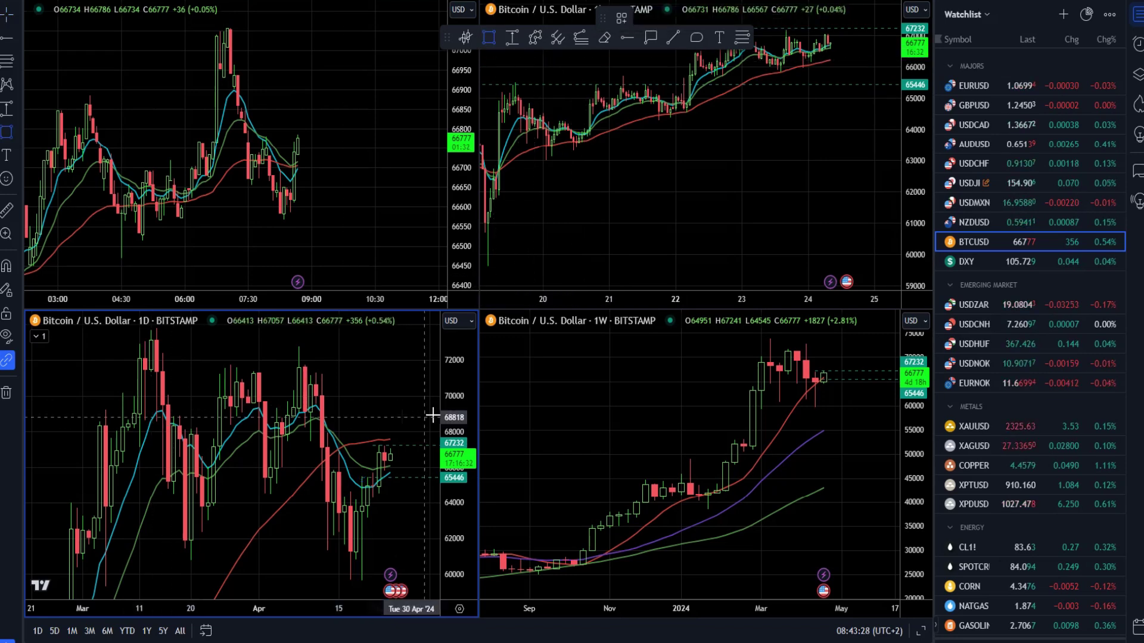
{"action": "left_click_drag", "start_coordinate": [452, 417], "coordinate": [455, 447]}
{"action": "mouse_move", "coordinate": [145, 345]}
{"action": "left_mouse_down"}
{"action": "mouse_move", "coordinate": [382, 560]}
{"action": "mouse_move", "coordinate": [417, 563]}
{"action": "left_mouse_up"}
{"action": "double_click", "coordinate": [786, 381]}
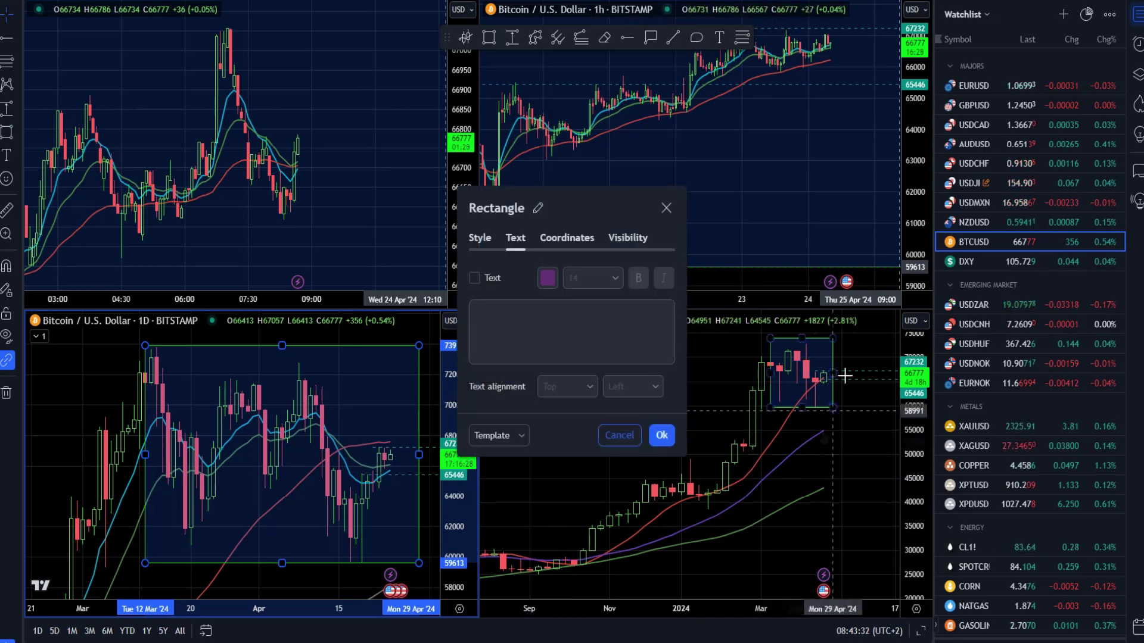
{"action": "key", "text": "Escape"}
{"action": "scroll", "coordinate": [775, 385], "scroll_direction": "up", "scroll_amount": 2}
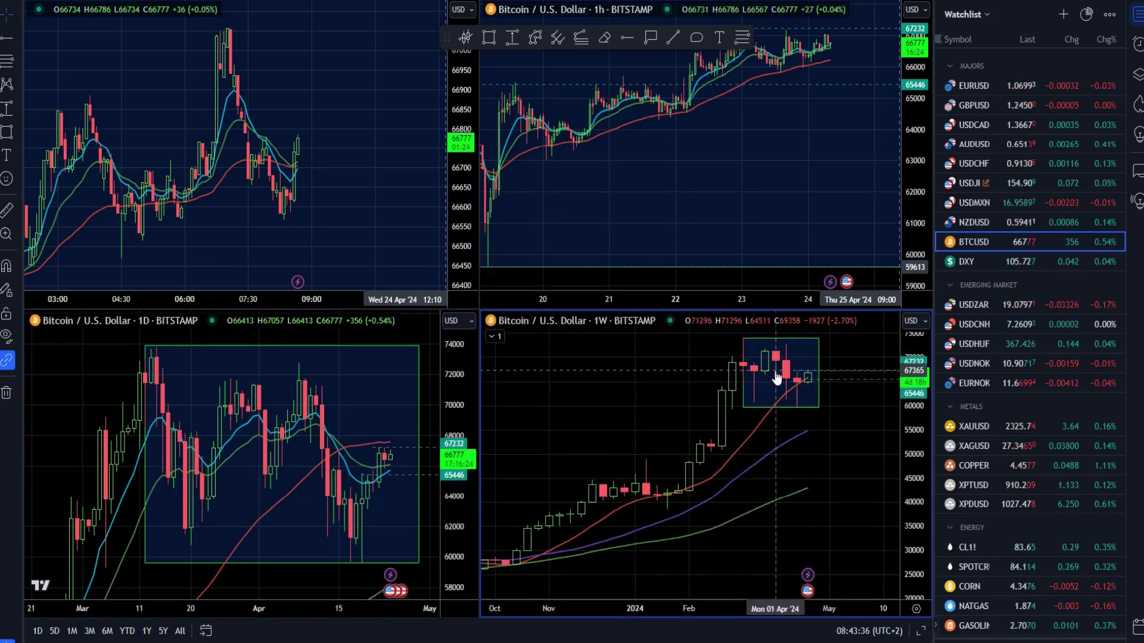
{"action": "left_click", "coordinate": [776, 377]}
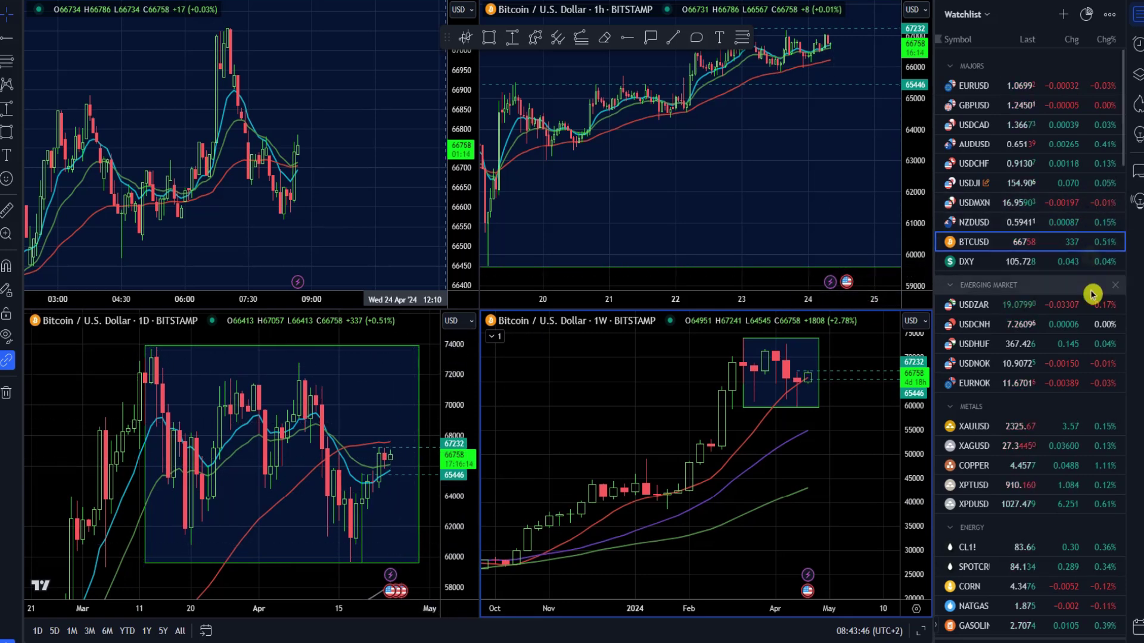
{"action": "scroll", "coordinate": [1047, 243], "scroll_direction": "down", "scroll_amount": 2}
Step: Load DXY on all charts and anchor a horizontal ray at the 13 Feb daily high
{"action": "left_click", "coordinate": [1041, 203]}
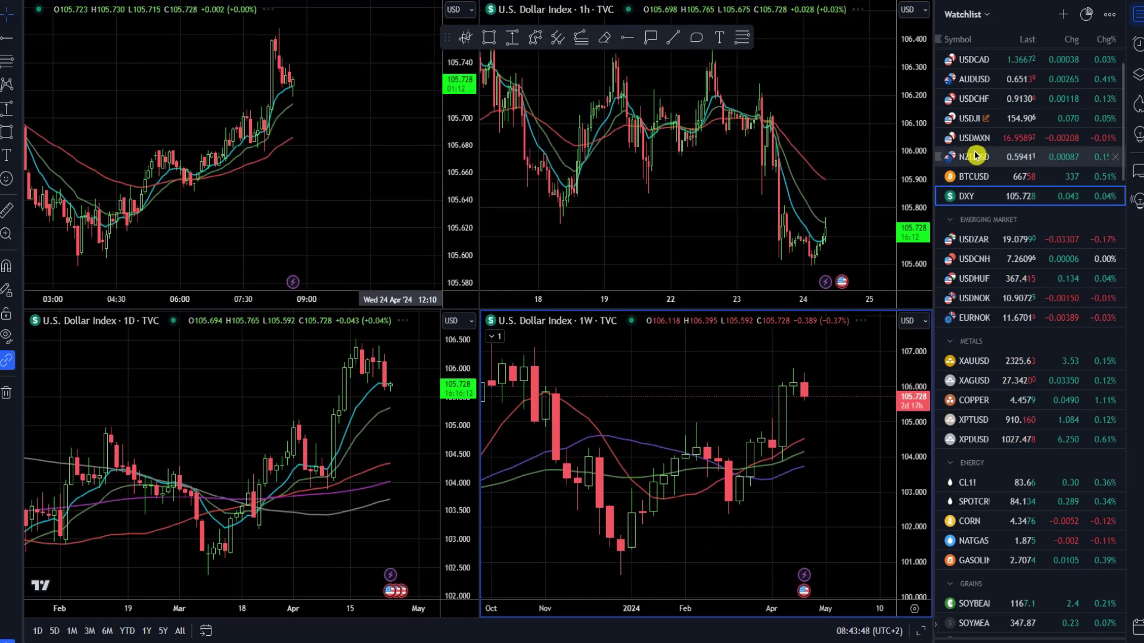
{"action": "left_click_drag", "start_coordinate": [377, 370], "coordinate": [366, 412]}
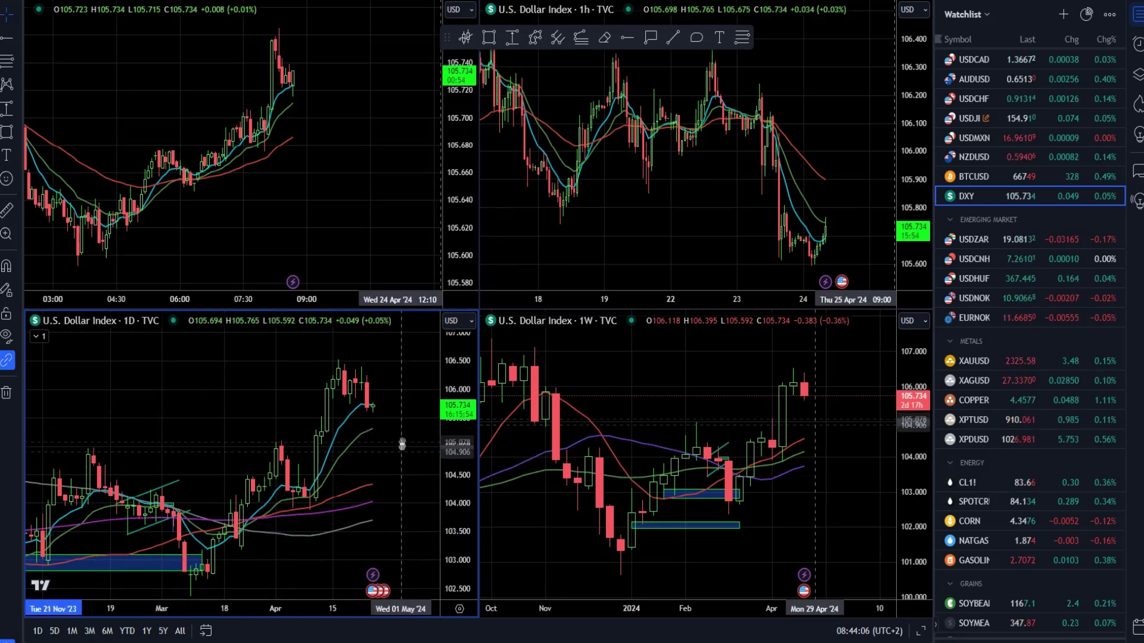
{"action": "left_click", "coordinate": [626, 38]}
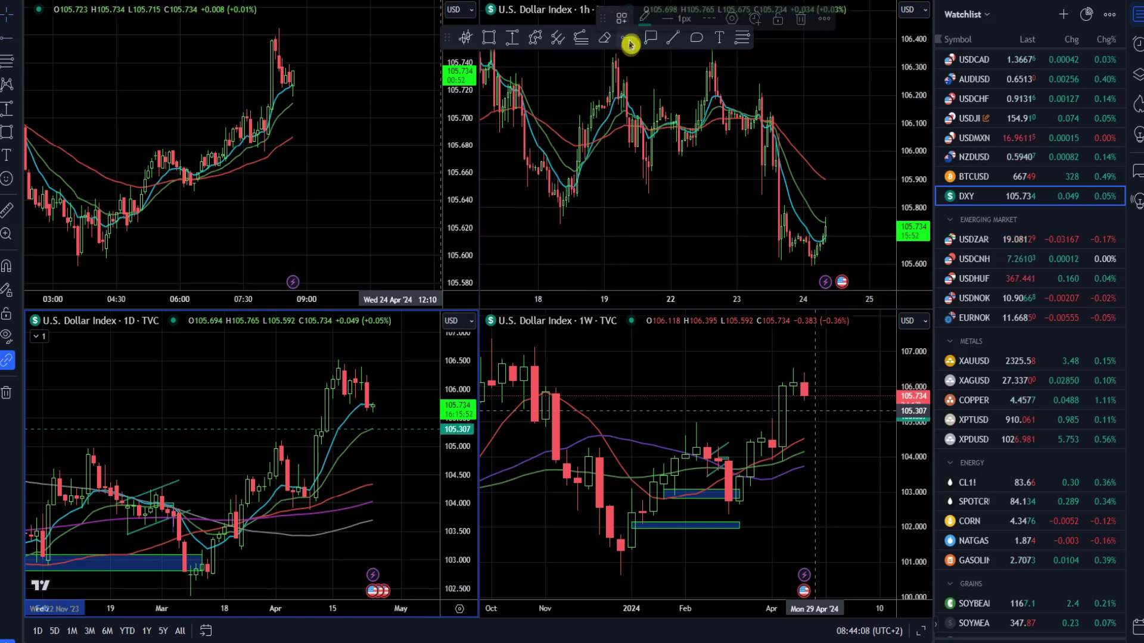
{"action": "left_click", "coordinate": [88, 441]}
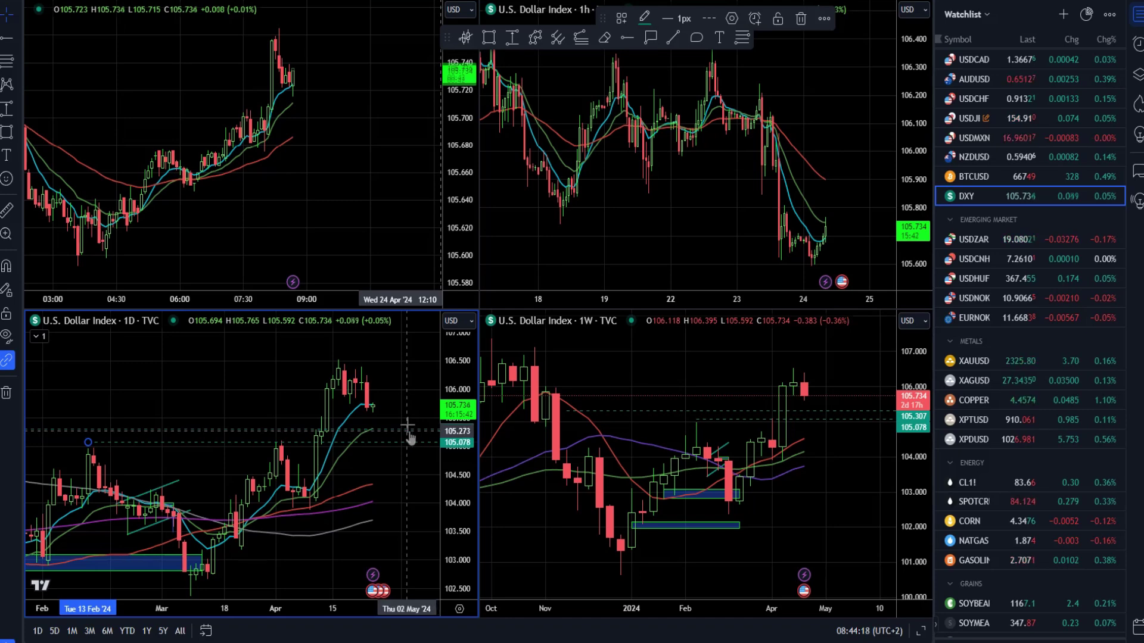
{"action": "left_click", "coordinate": [839, 159]}
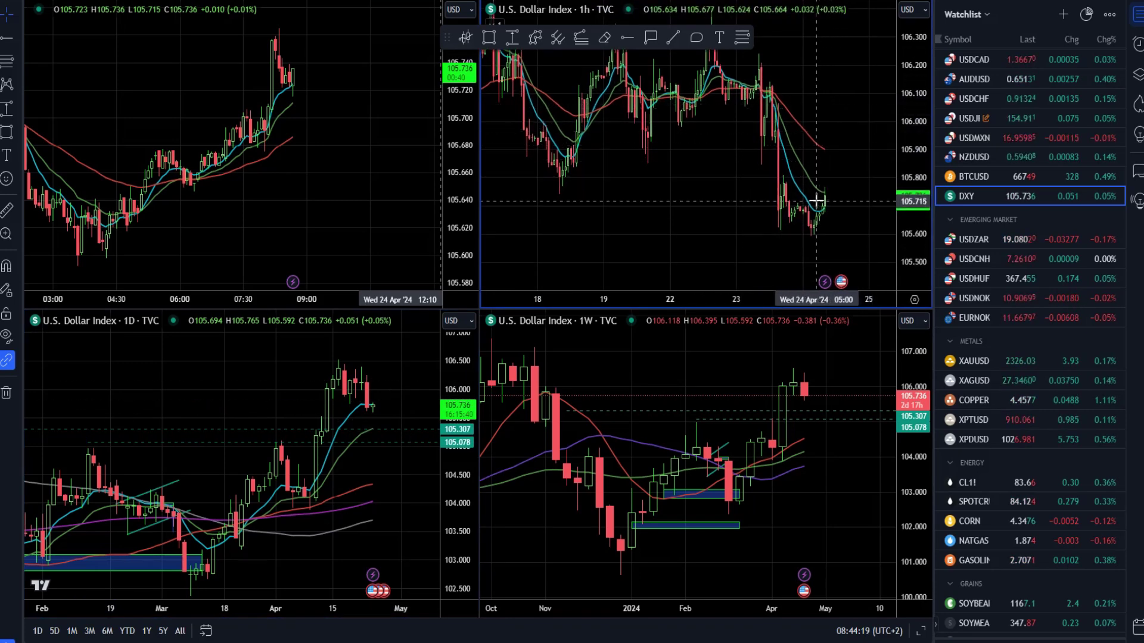
{"action": "scroll", "coordinate": [816, 201], "scroll_direction": "up", "scroll_amount": 1}
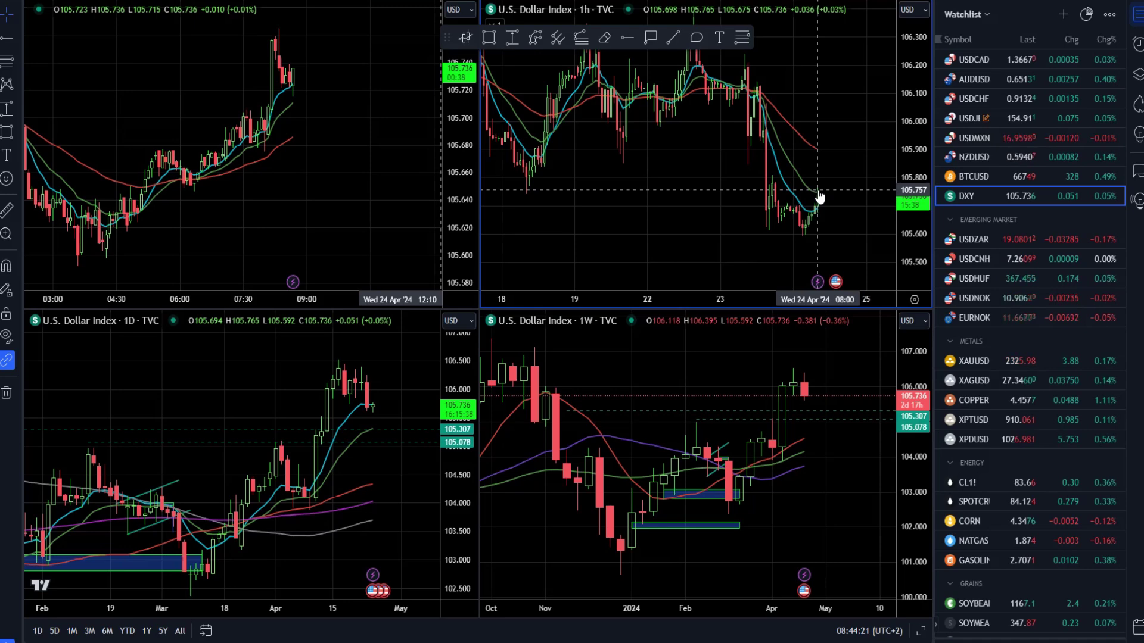
Step: Box the 105.845–105.907 zone on the hourly DXY chart and start a projected path into it
{"action": "left_click", "coordinate": [489, 37]}
{"action": "mouse_move", "coordinate": [627, 161]}
{"action": "left_mouse_down"}
{"action": "mouse_move", "coordinate": [863, 147]}
{"action": "mouse_move", "coordinate": [863, 165]}
{"action": "left_mouse_up"}
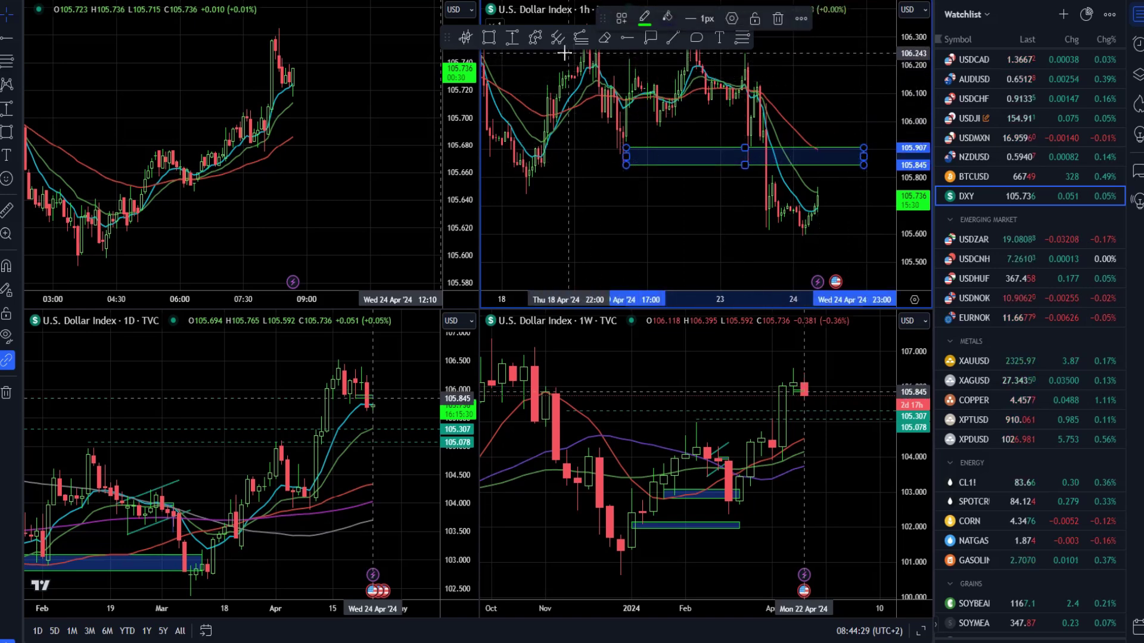
{"action": "left_click", "coordinate": [536, 40]}
{"action": "left_click", "coordinate": [817, 205]}
{"action": "left_click", "coordinate": [829, 156]}
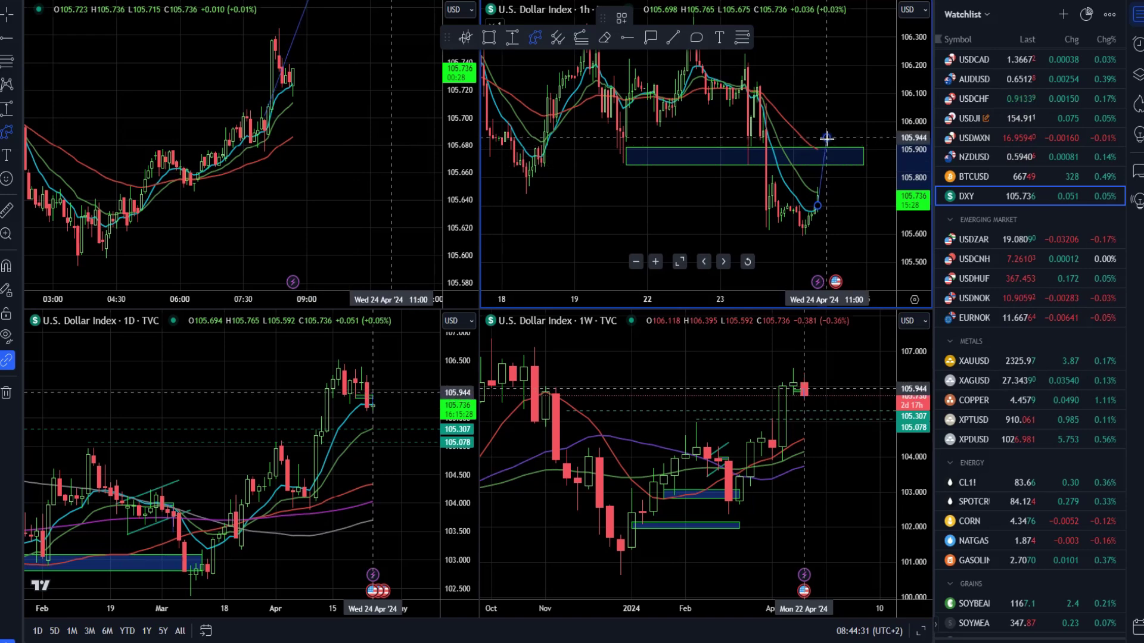
{"action": "left_click", "coordinate": [827, 139]}
Step: Zigzag the path up out of the zone to about 106.2, then switch the charts to XAUUSD
{"action": "left_click", "coordinate": [841, 165]}
{"action": "left_click", "coordinate": [847, 133]}
{"action": "left_click", "coordinate": [857, 160]}
{"action": "left_click", "coordinate": [866, 125]}
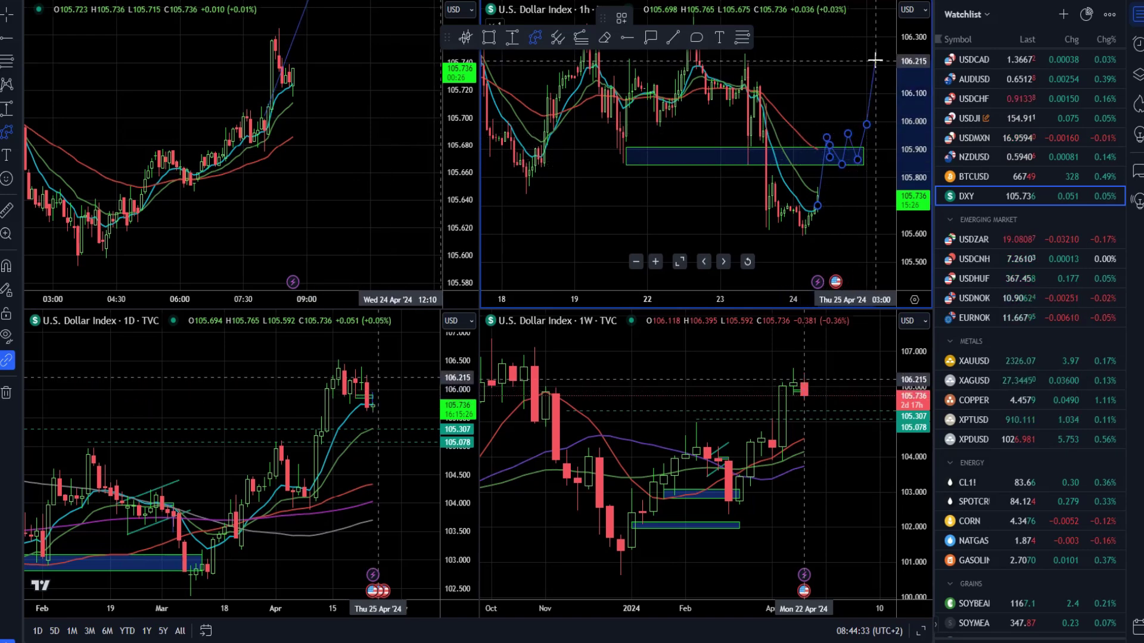
{"action": "double_click", "coordinate": [875, 56]}
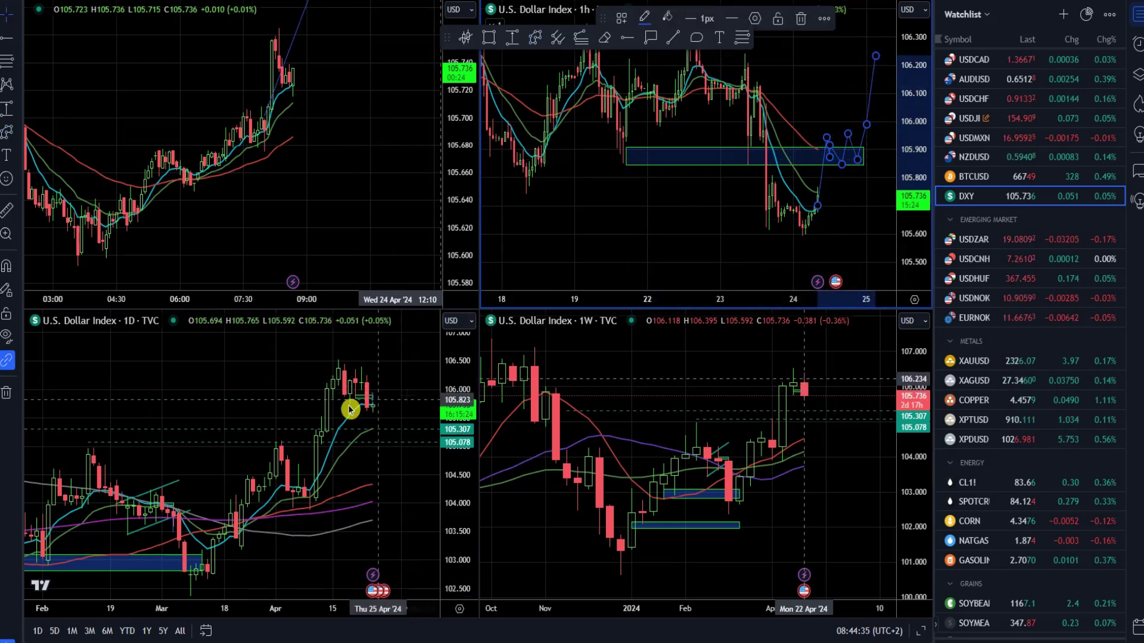
{"action": "left_click", "coordinate": [949, 367]}
{"action": "scroll", "coordinate": [953, 333], "scroll_direction": "down", "scroll_amount": 5}
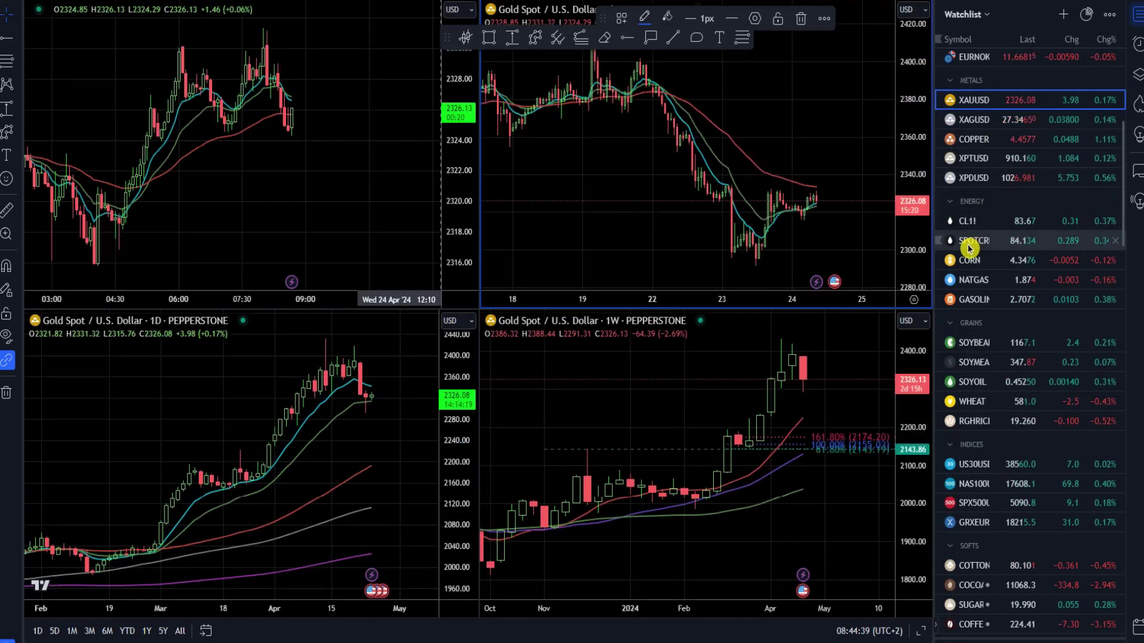
Step: Reframe the daily and hourly gold charts and add a horizontal level near 2332
{"action": "left_click_drag", "start_coordinate": [458, 471], "coordinate": [480, 352]}
{"action": "left_click_drag", "start_coordinate": [408, 423], "coordinate": [341, 433]}
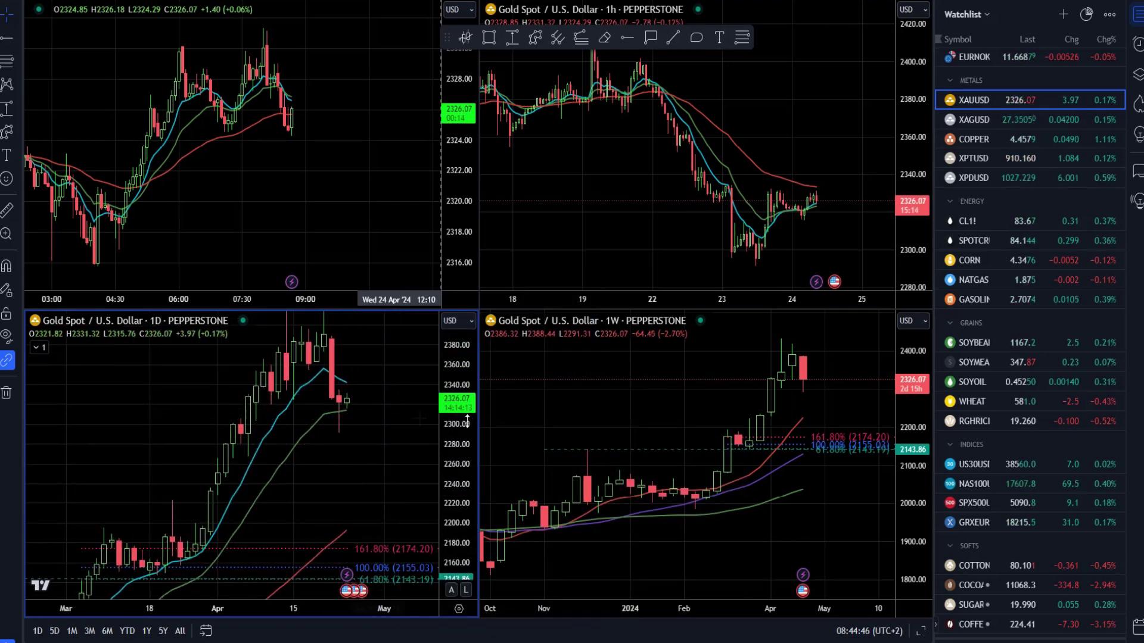
{"action": "left_click_drag", "start_coordinate": [842, 107], "coordinate": [840, 64]}
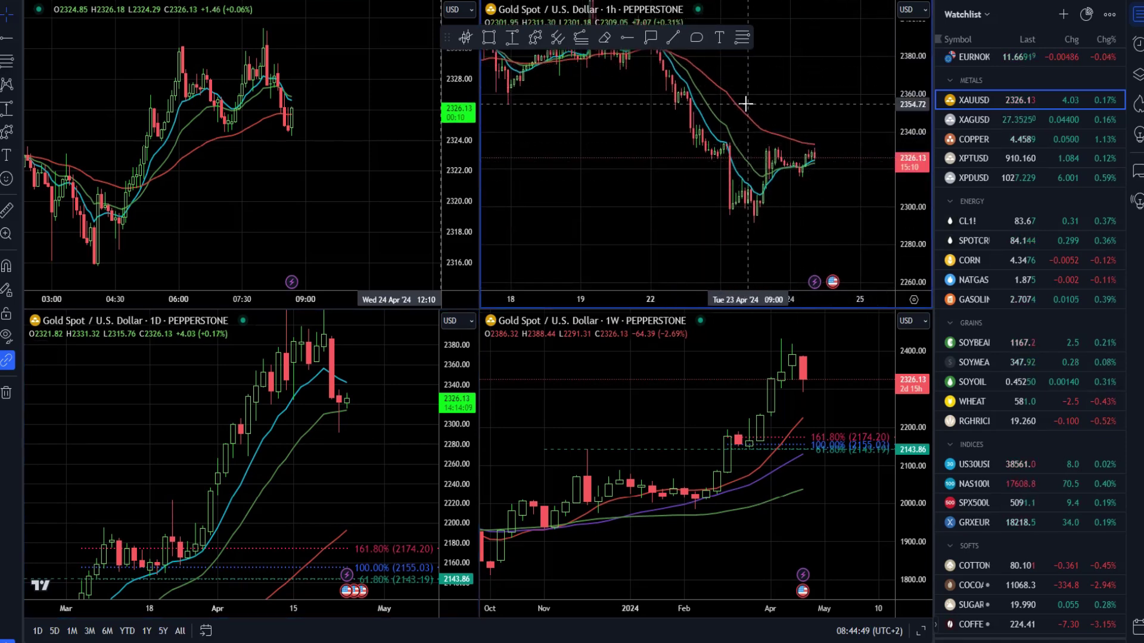
{"action": "left_click", "coordinate": [627, 38]}
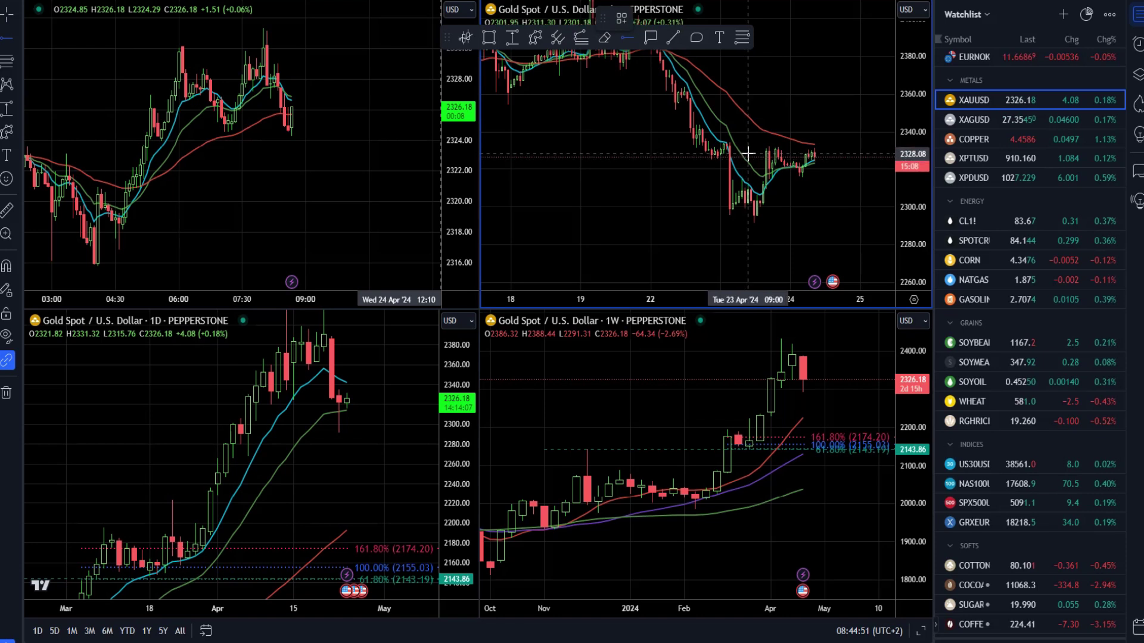
{"action": "left_click", "coordinate": [718, 131]}
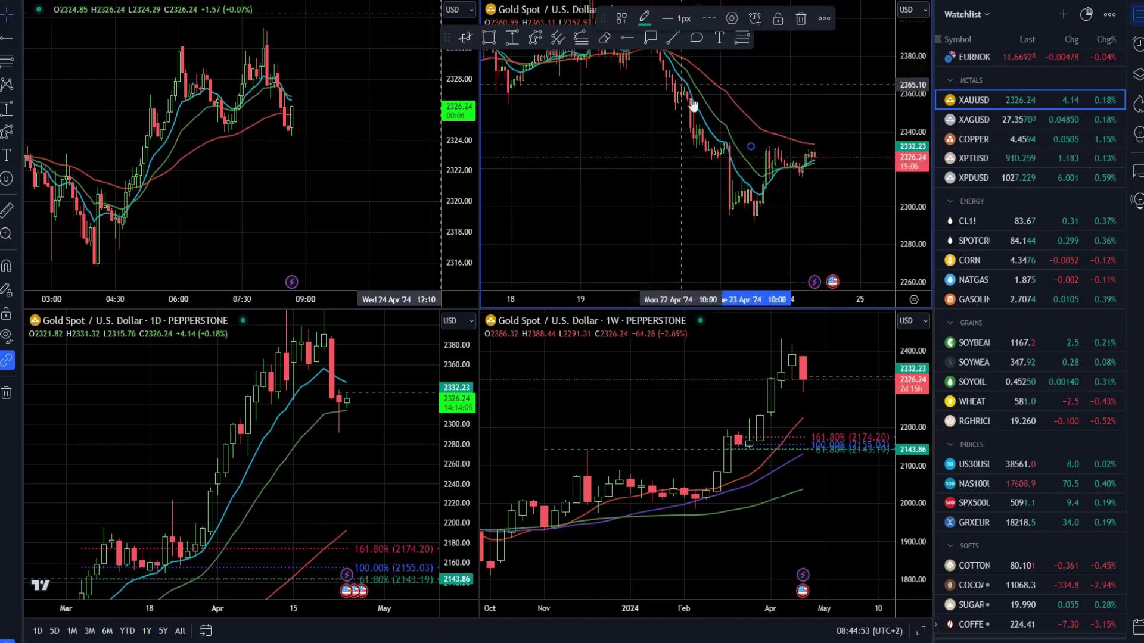
Step: Draw a falling zigzag projection to about 2278 on hourly gold, then load SPOTCRUDE
{"action": "left_click", "coordinate": [534, 38]}
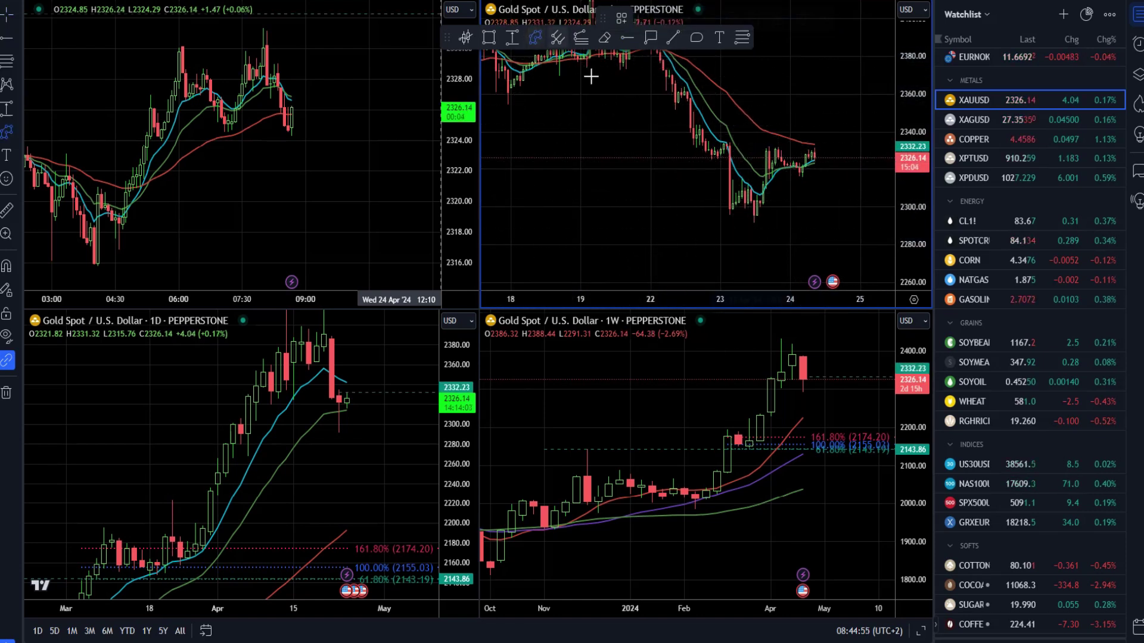
{"action": "left_click", "coordinate": [818, 152]}
{"action": "left_click", "coordinate": [820, 178]}
{"action": "left_click", "coordinate": [829, 171]}
{"action": "left_click", "coordinate": [836, 188]}
{"action": "left_click", "coordinate": [841, 194]}
{"action": "left_click", "coordinate": [851, 214]}
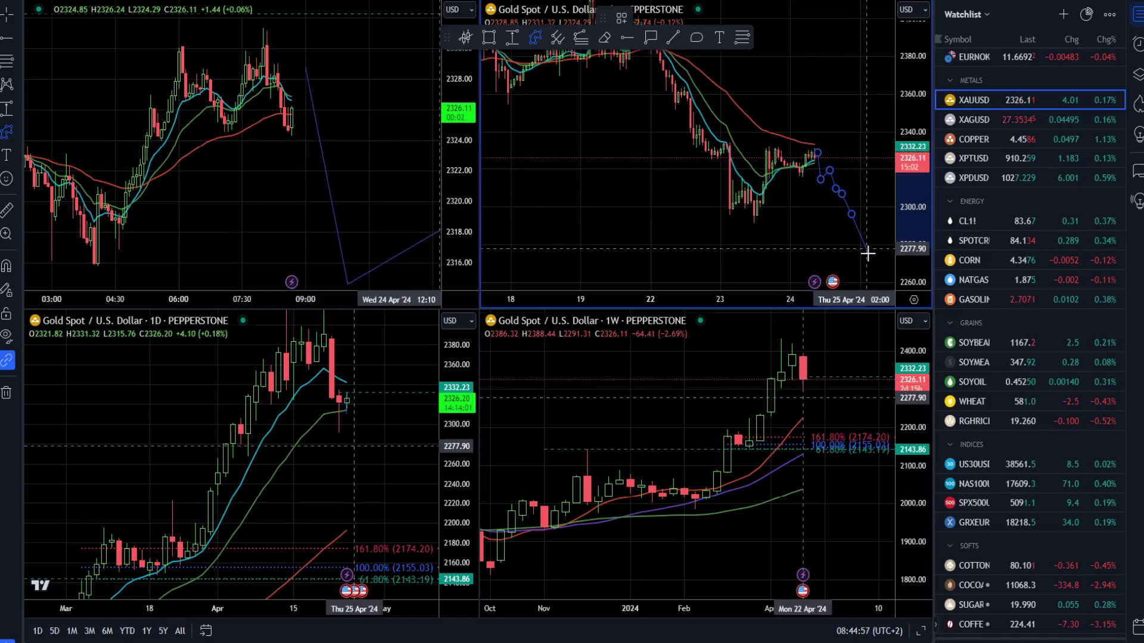
{"action": "left_click", "coordinate": [869, 256]}
{"action": "left_click", "coordinate": [759, 213]}
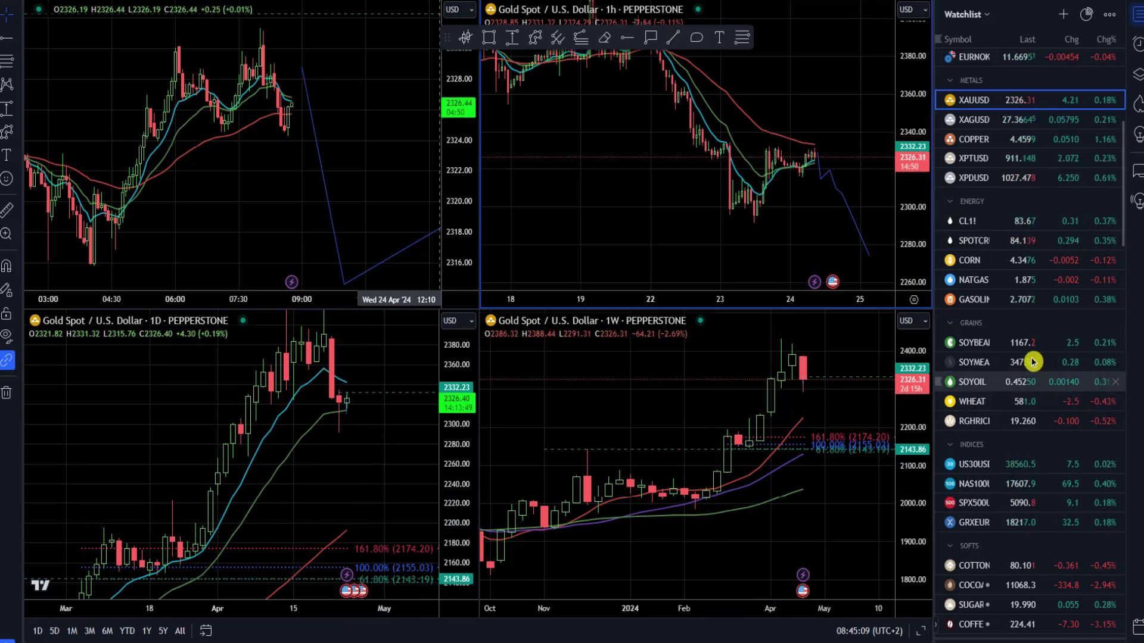
{"action": "left_click", "coordinate": [1039, 241]}
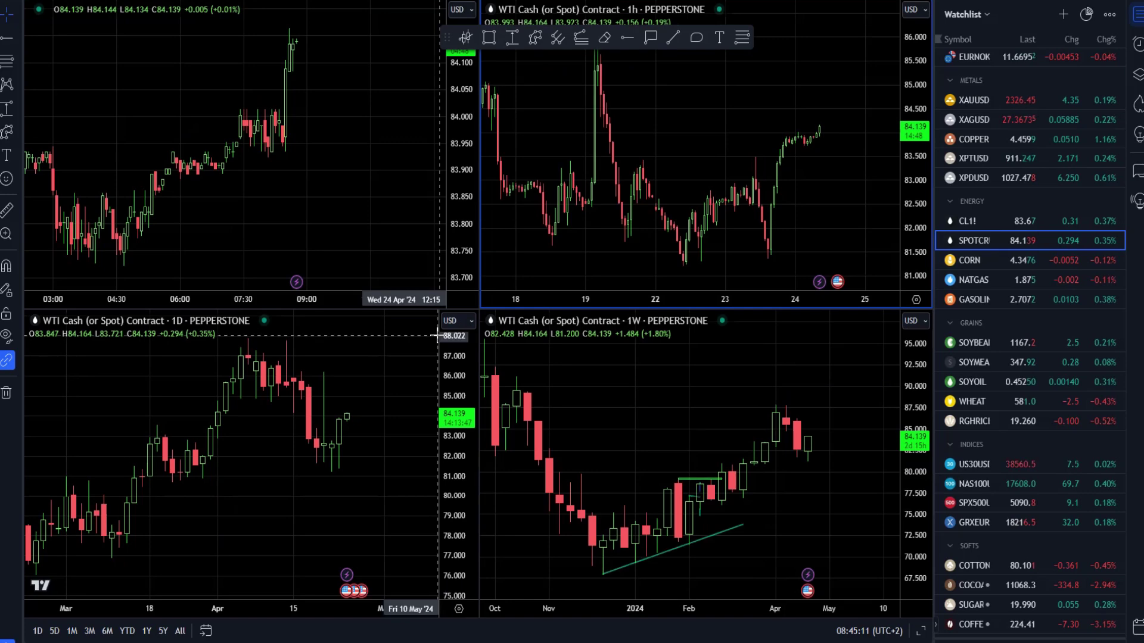
Step: Remove the old drawings from the WTI charts and draw a rectangle around the recent 81–86 range on the daily chart
{"action": "right_click", "coordinate": [613, 378]}
{"action": "left_click", "coordinate": [685, 605]}
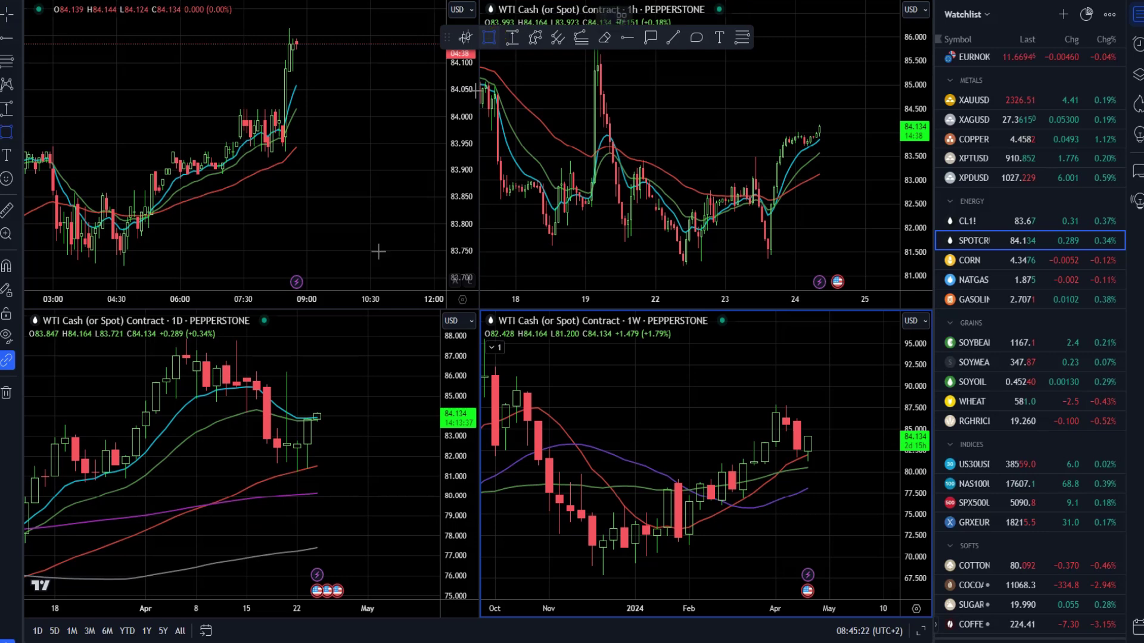
{"action": "left_click_drag", "start_coordinate": [256, 374], "coordinate": [350, 475]}
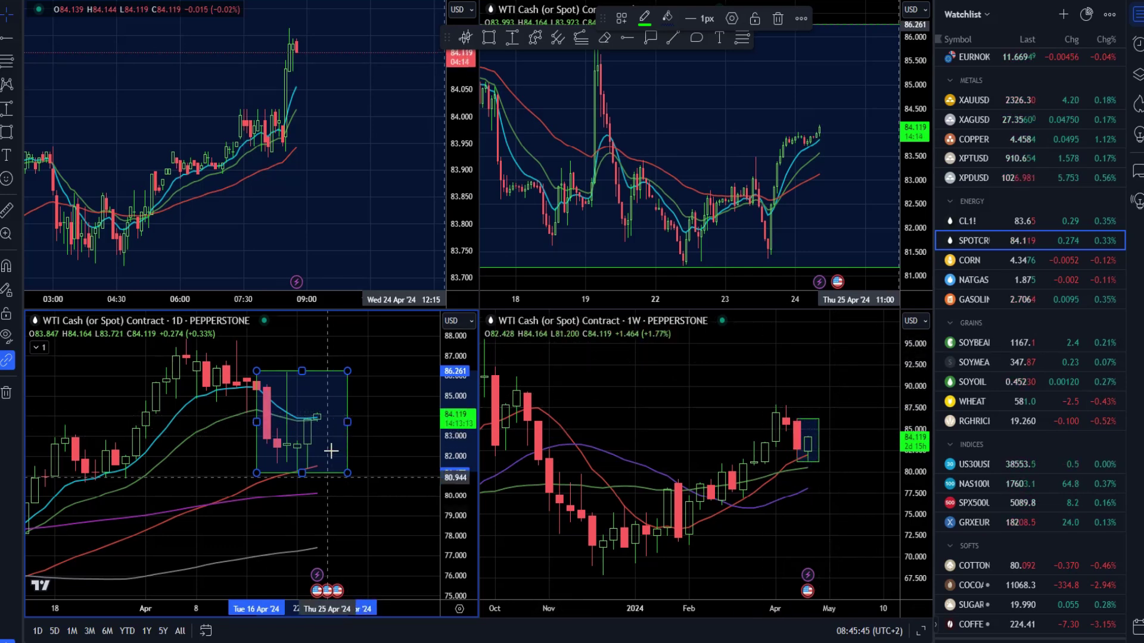
Step: Switch all four charts to OANDA's US Nas 100 from the watchlist
{"action": "scroll", "coordinate": [364, 536], "scroll_direction": "down", "scroll_amount": 3}
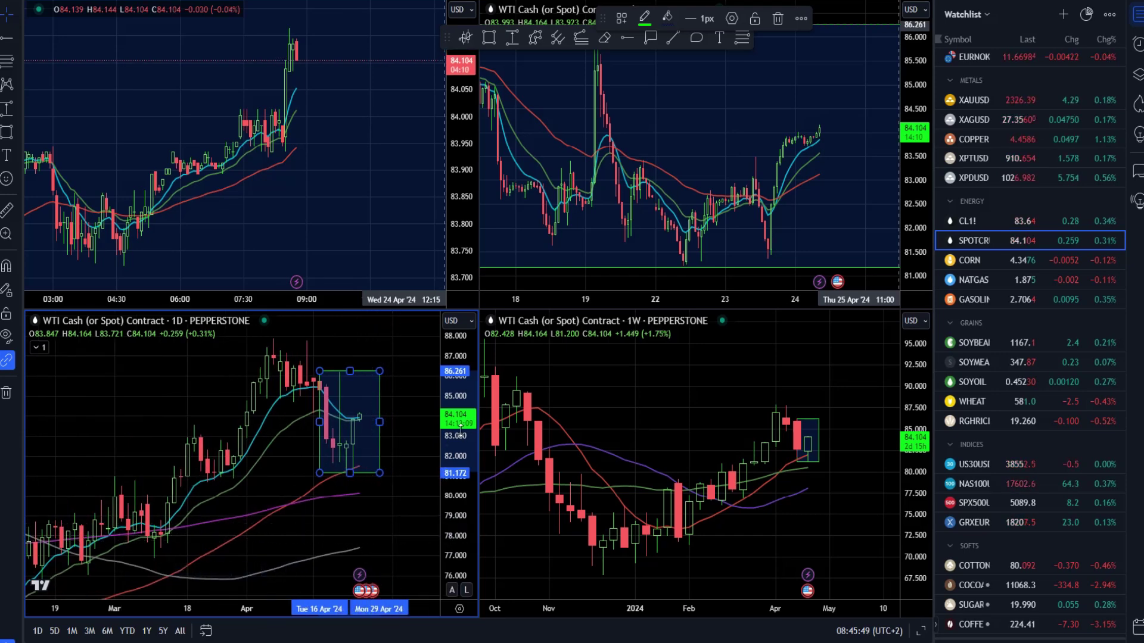
{"action": "scroll", "coordinate": [1003, 473], "scroll_direction": "down", "scroll_amount": 3}
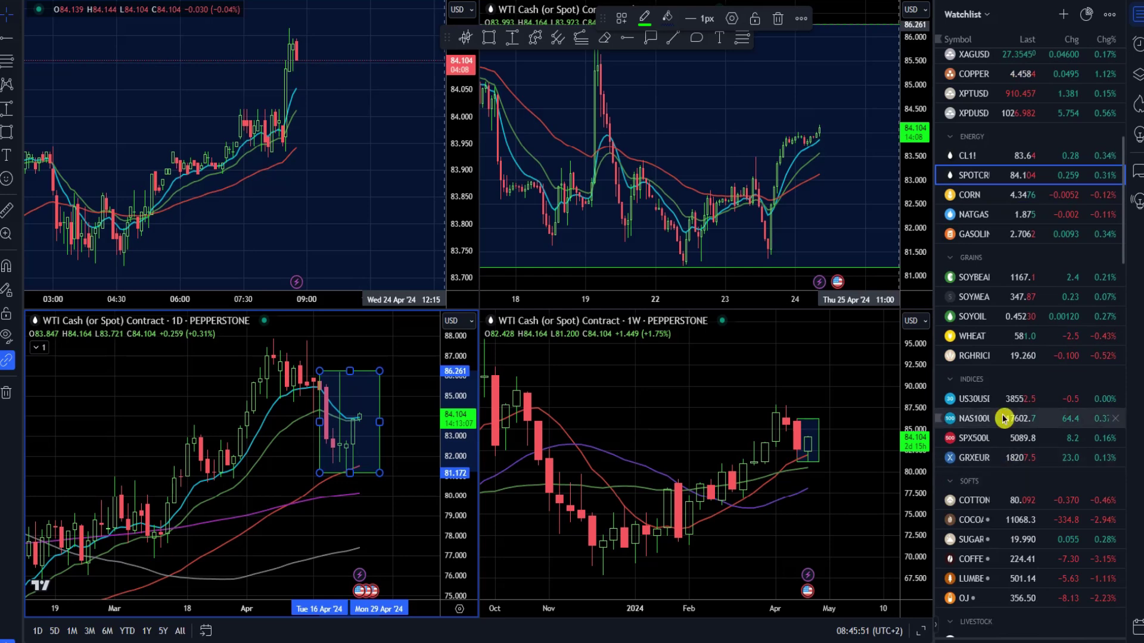
{"action": "left_click", "coordinate": [1006, 288]}
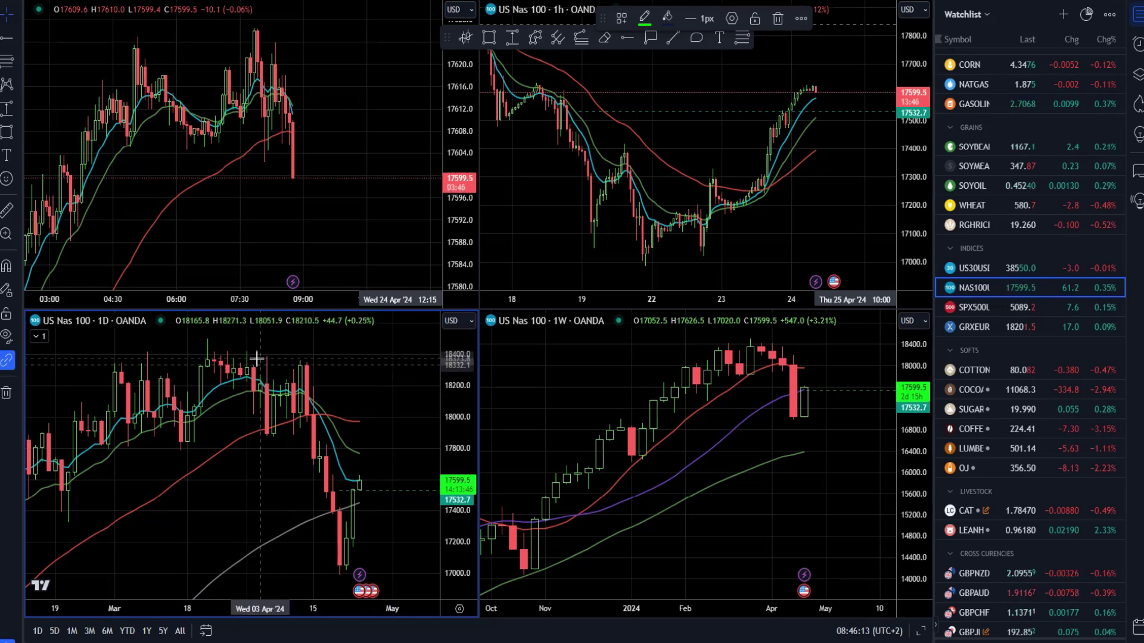
{"action": "scroll", "coordinate": [319, 435], "scroll_direction": "down", "scroll_amount": 2}
{"action": "scroll", "coordinate": [319, 435], "scroll_direction": "down", "scroll_amount": 2}
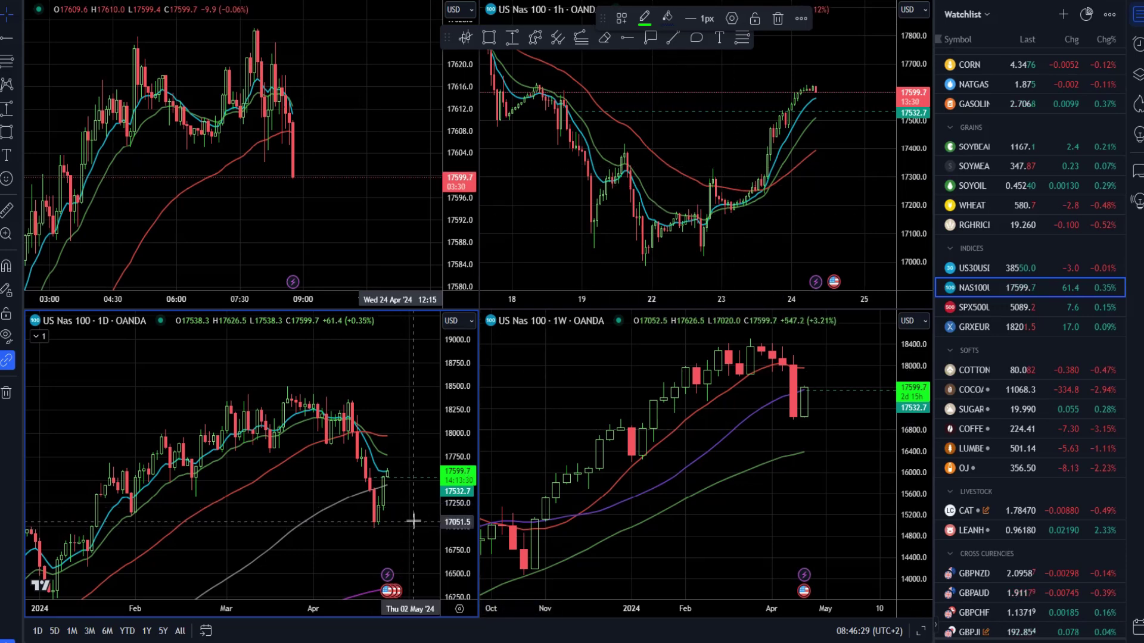
{"action": "scroll", "coordinate": [413, 522], "scroll_direction": "down", "scroll_amount": 3}
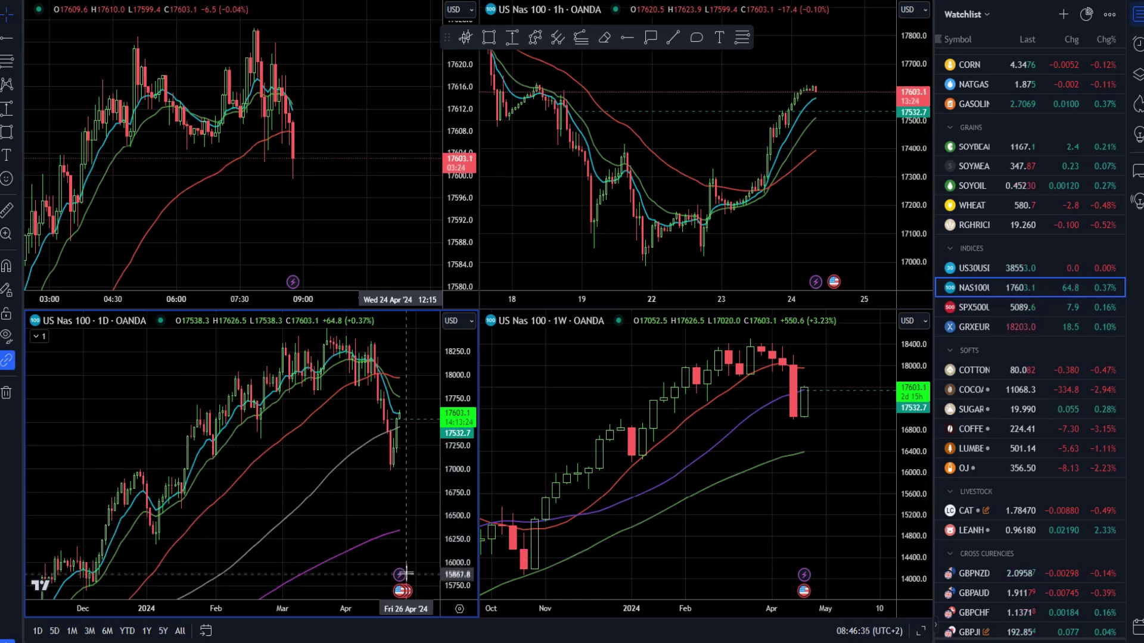
{"action": "scroll", "coordinate": [405, 558], "scroll_direction": "up", "scroll_amount": 3}
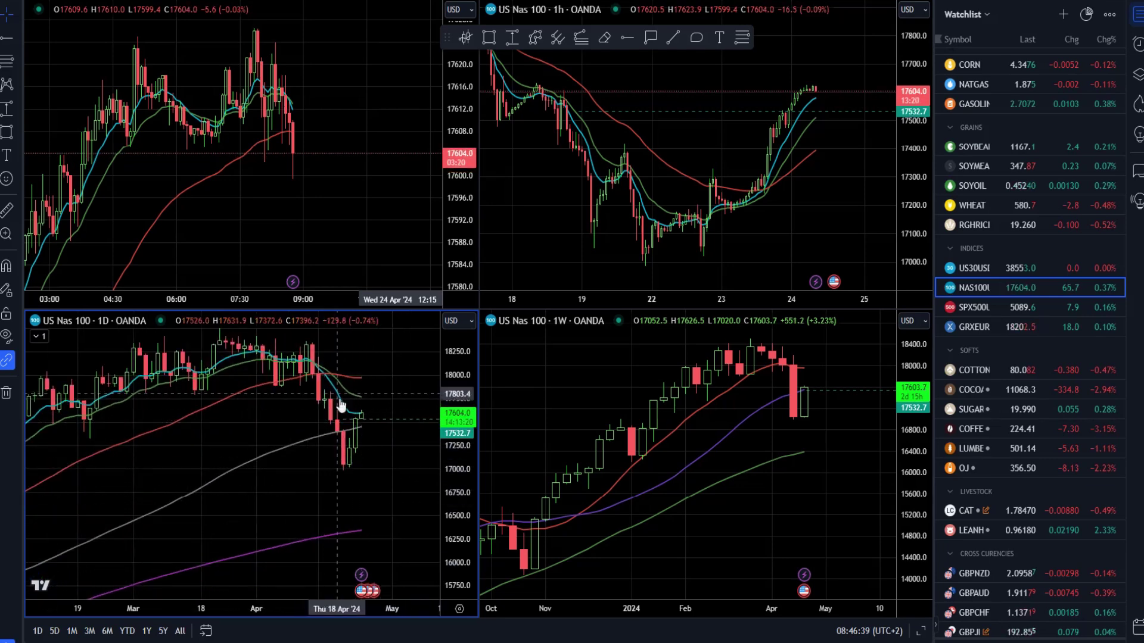
{"action": "left_click_drag", "start_coordinate": [301, 416], "coordinate": [353, 453]}
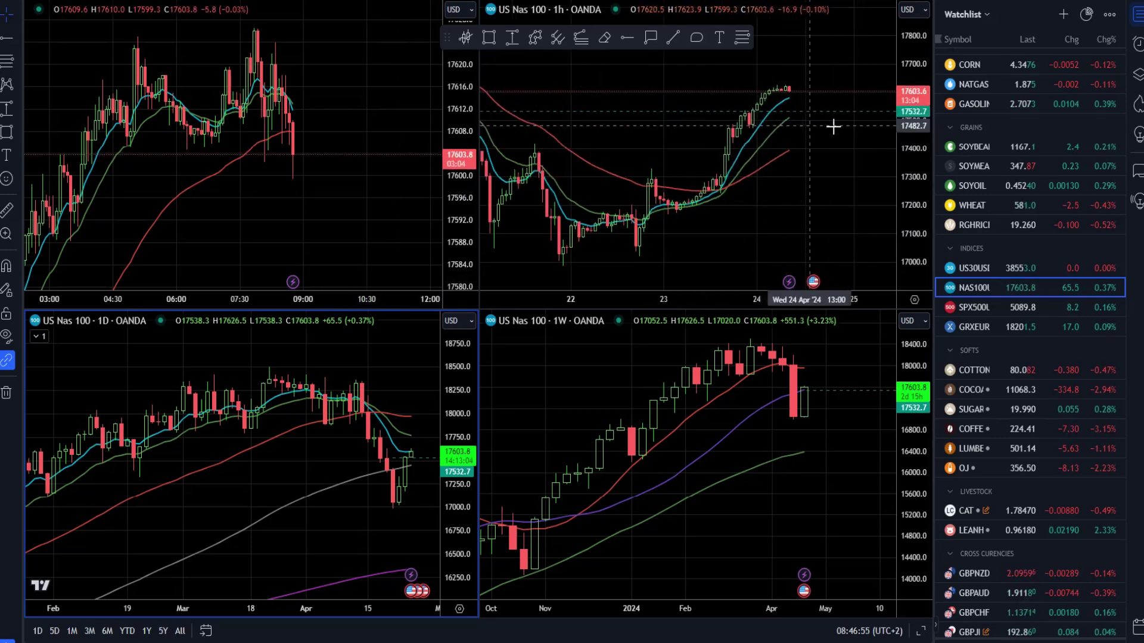
{"action": "scroll", "coordinate": [834, 128], "scroll_direction": "up", "scroll_amount": 3}
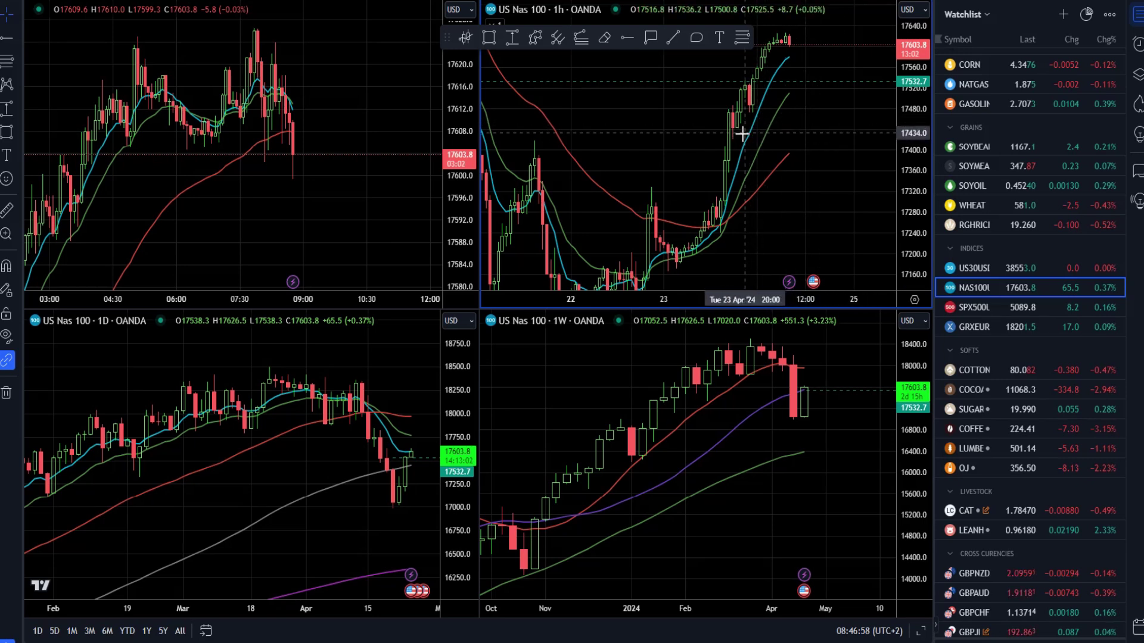